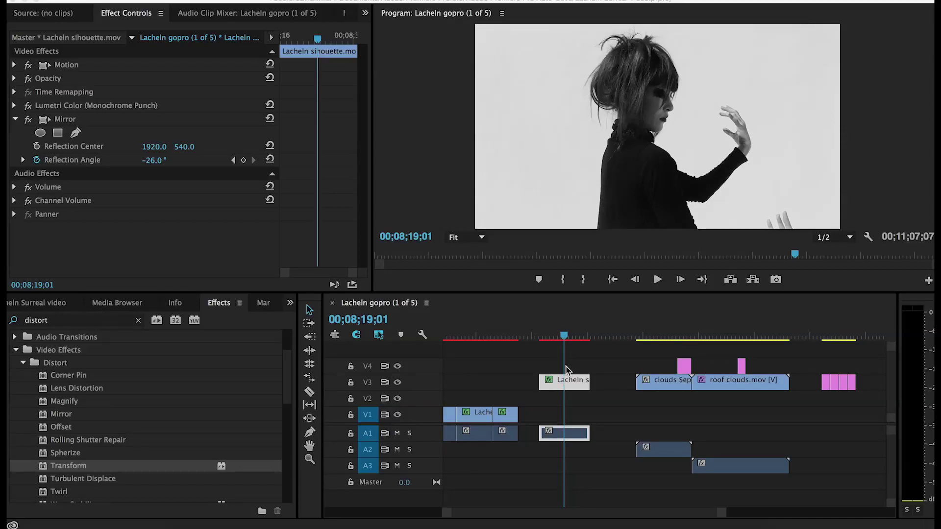
Scrub through the dancer footage and return the playhead to 00;08;21;08
key("shift+5")
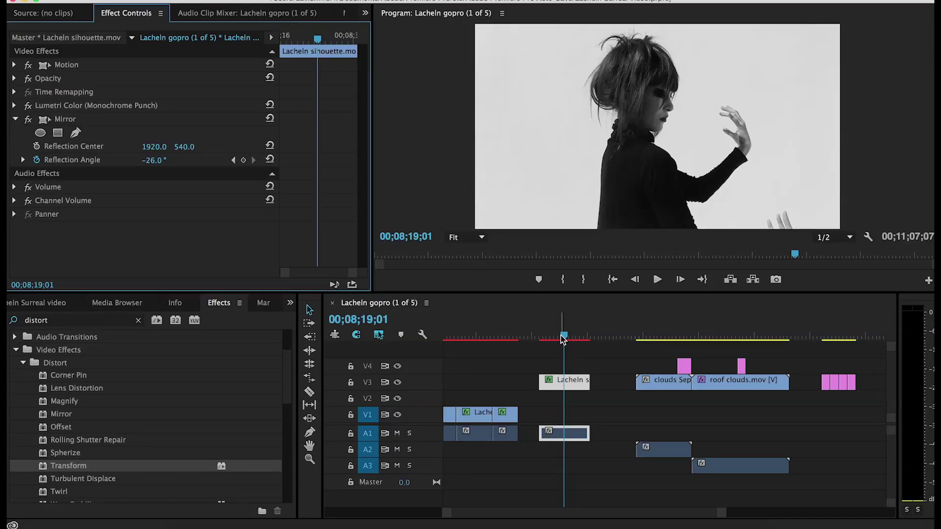
left_click_drag(563, 338, 581, 338)
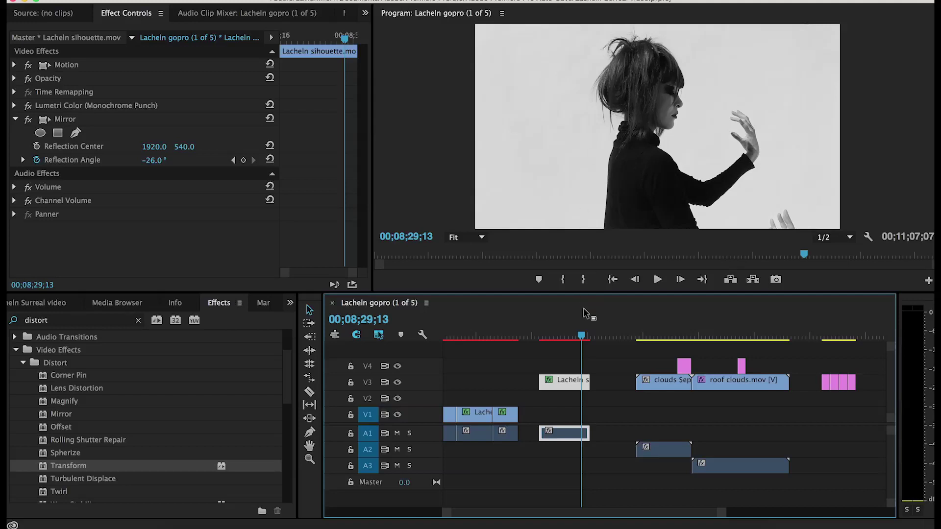
left_click(568, 333)
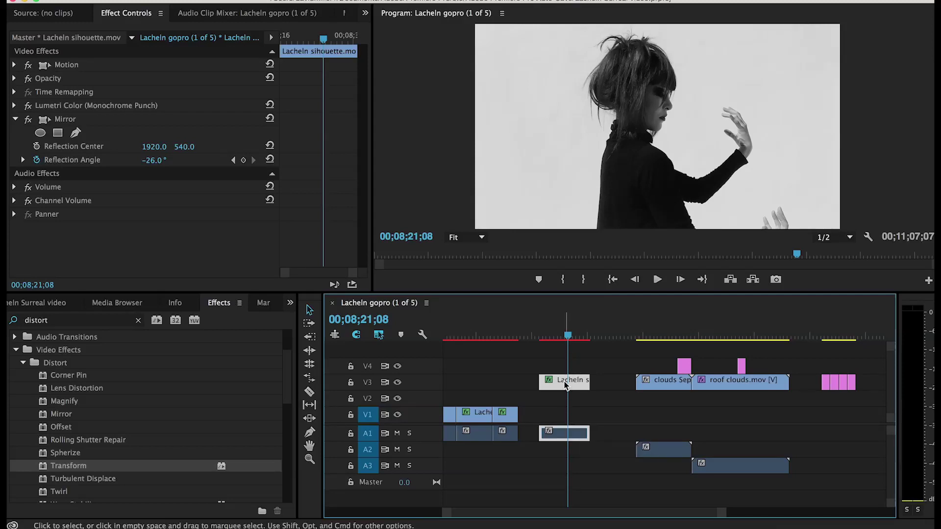
Option-drag a copy of the Lacheln clip onto V4 above the original, then zoom the timeline in
left_click_drag(566, 385, 565, 385)
left_click_drag(563, 384, 565, 375)
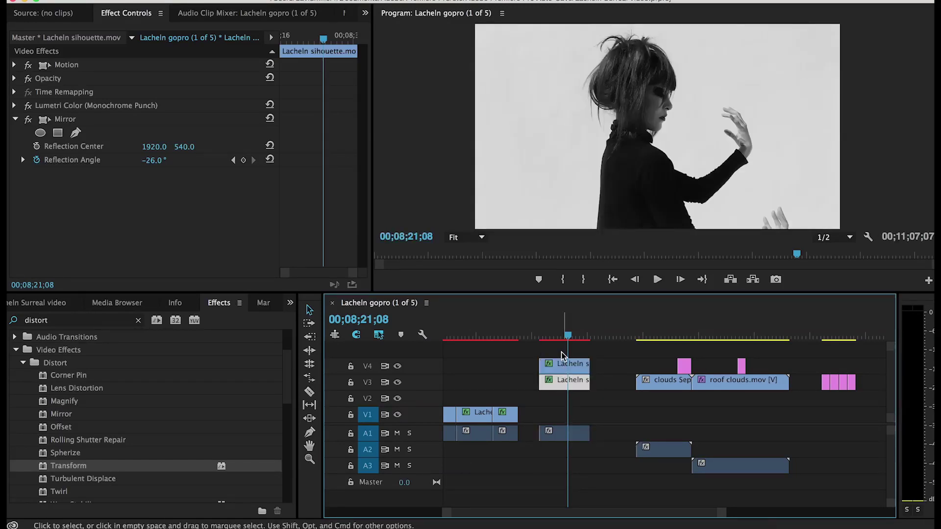
left_click_drag(552, 335, 542, 335)
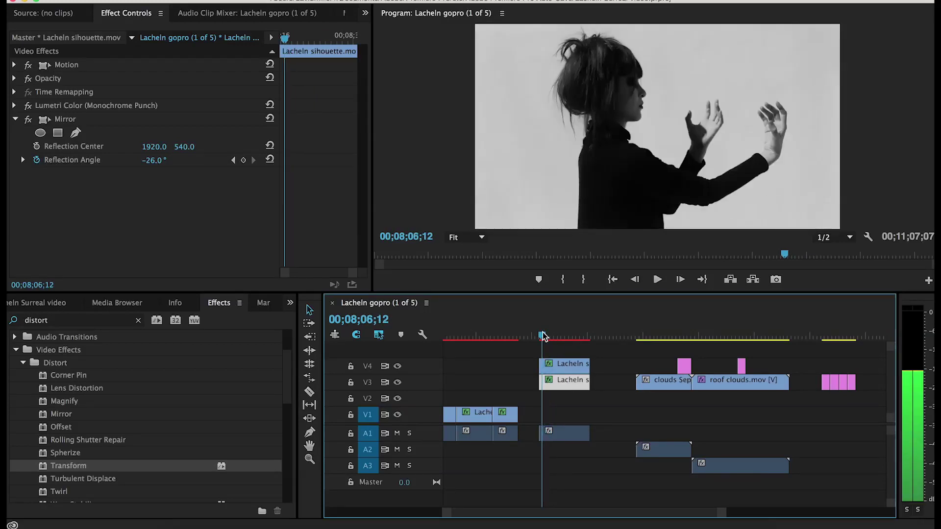
left_click(571, 370)
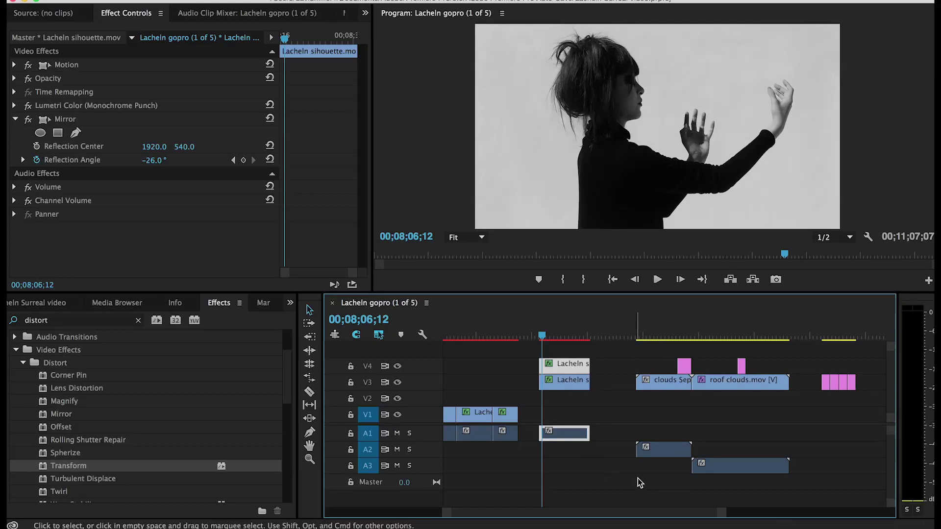
left_click_drag(719, 508, 646, 513)
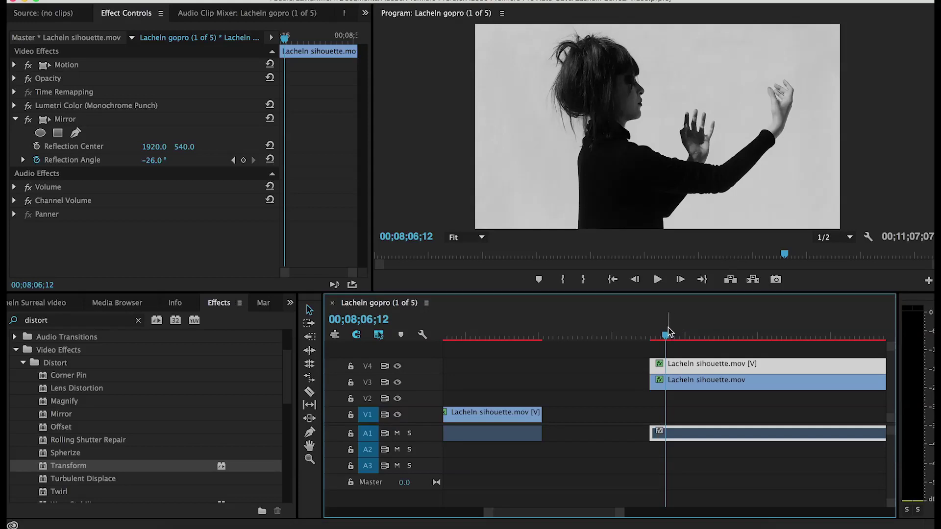
left_click_drag(667, 337, 654, 336)
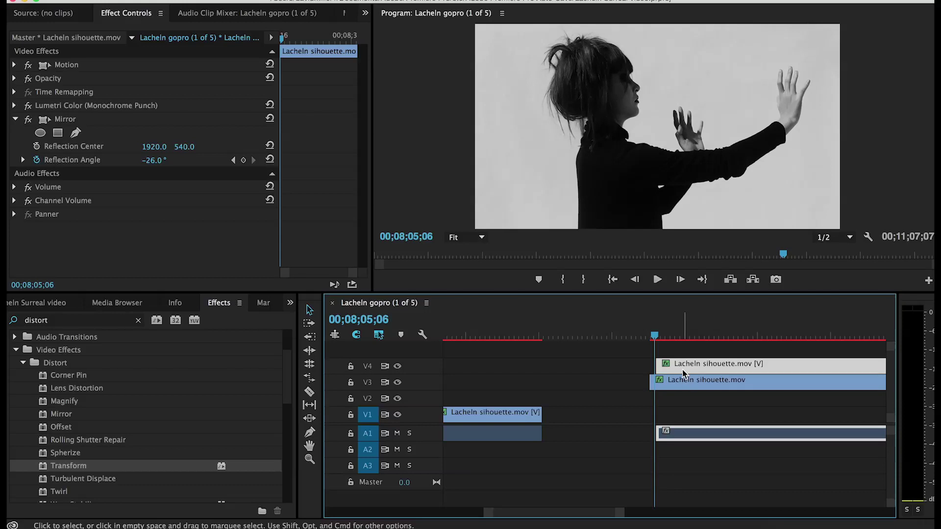
Drop the top Lacheln copy's Opacity to 48% and play back the ghosted overlay
left_click(14, 79)
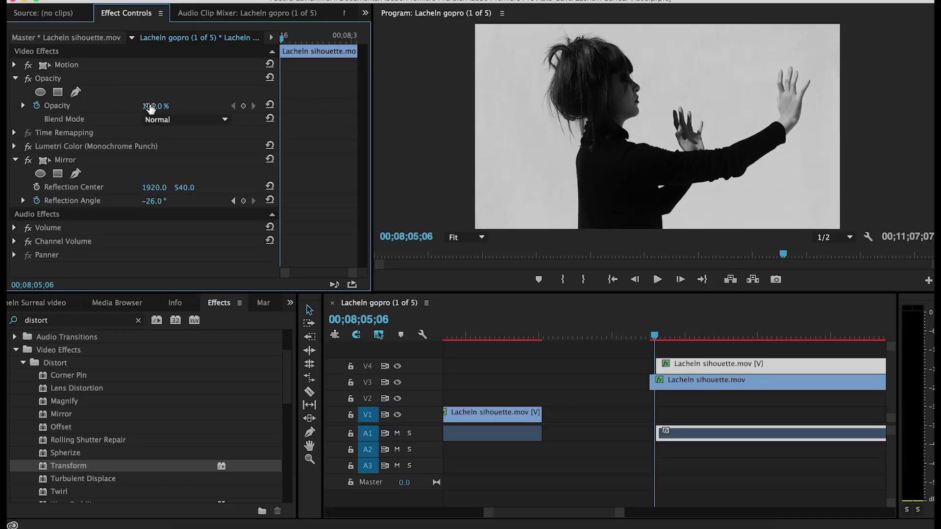
left_click_drag(152, 106, 147, 106)
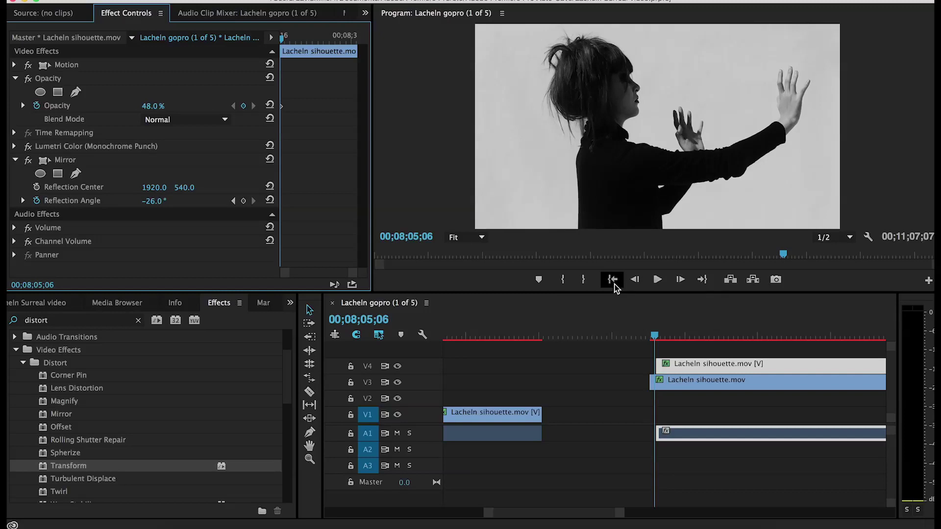
mouse_move(655, 337)
left_mouse_down()
mouse_move(744, 337)
mouse_move(662, 338)
left_mouse_up()
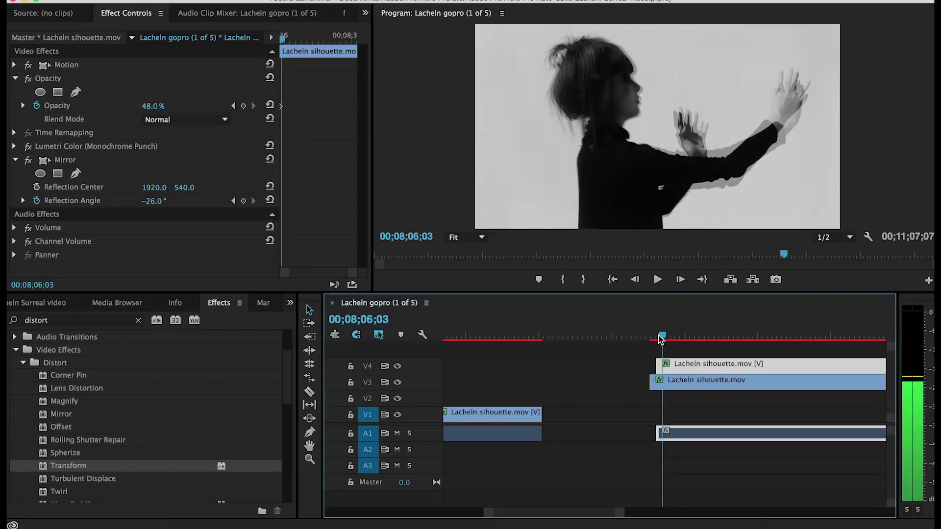
left_click(656, 281)
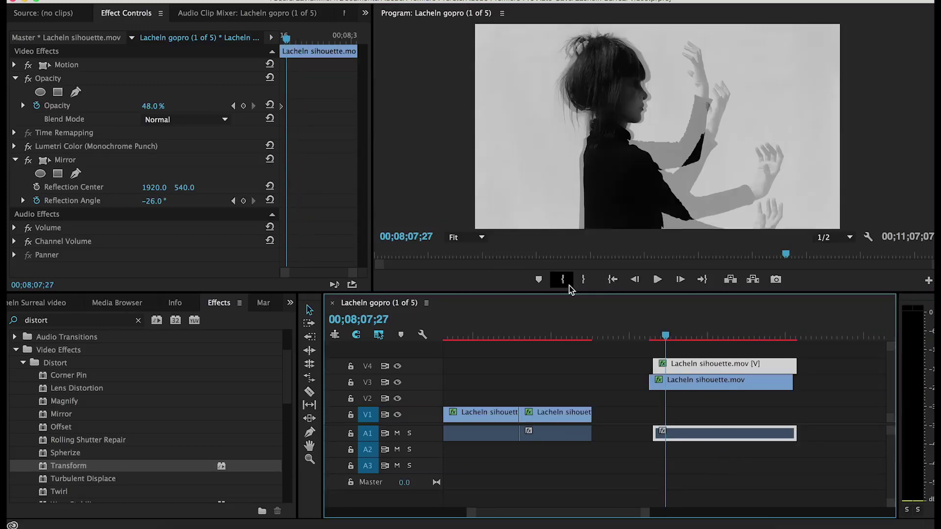
mouse_move(688, 337)
left_mouse_down()
mouse_move(706, 336)
mouse_move(691, 337)
left_mouse_up()
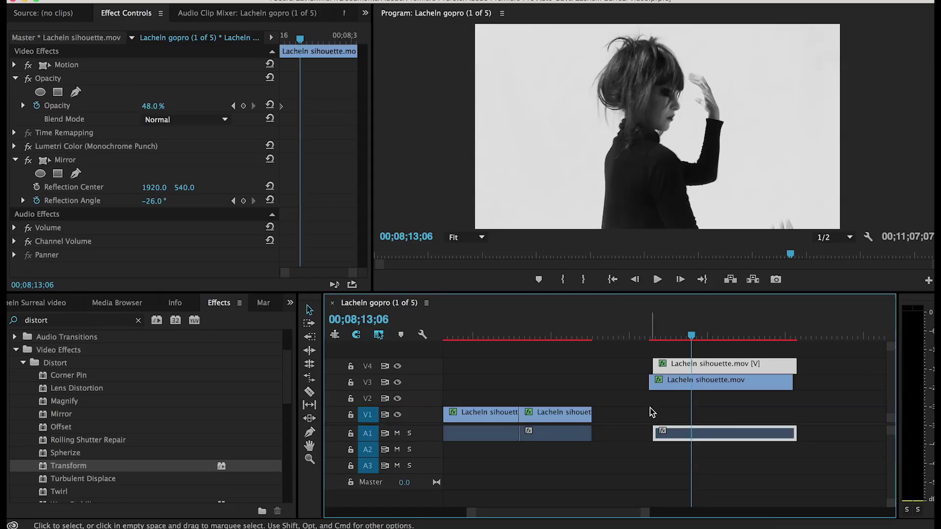
Enable Reverse Speed on the upper silhouette copy and play back the reversed double exposure
double_click(389, 387)
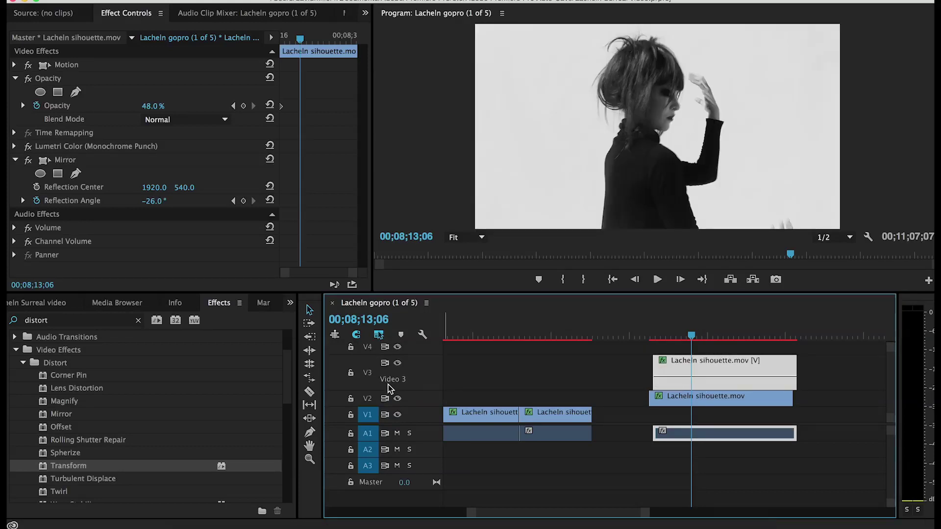
double_click(389, 387)
mouse_move(702, 386)
left_mouse_down()
mouse_move(706, 318)
mouse_move(693, 384)
left_mouse_up()
right_click(694, 385)
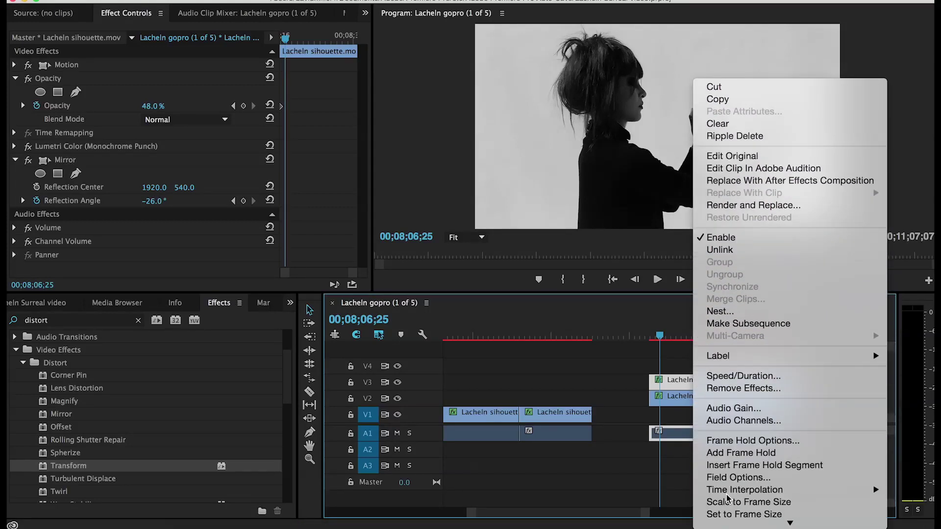
left_click(743, 360)
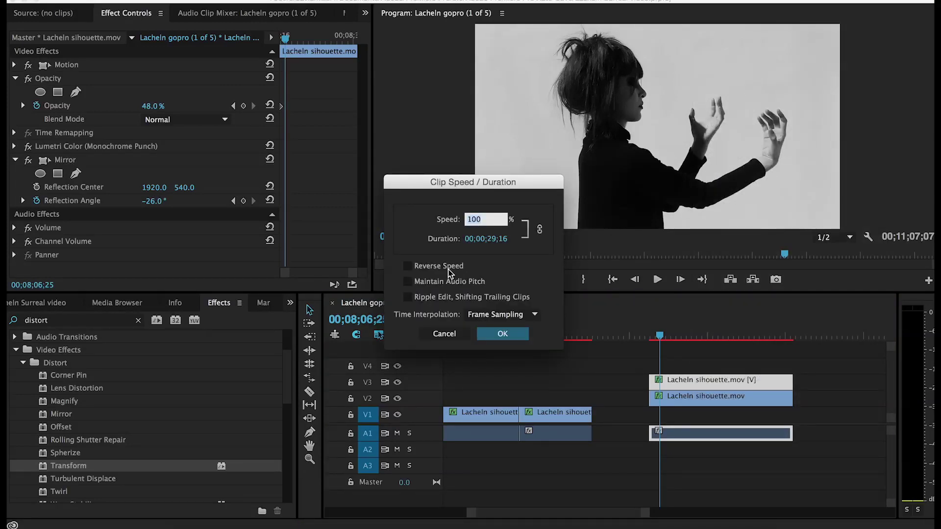
left_click(407, 267)
left_click(502, 333)
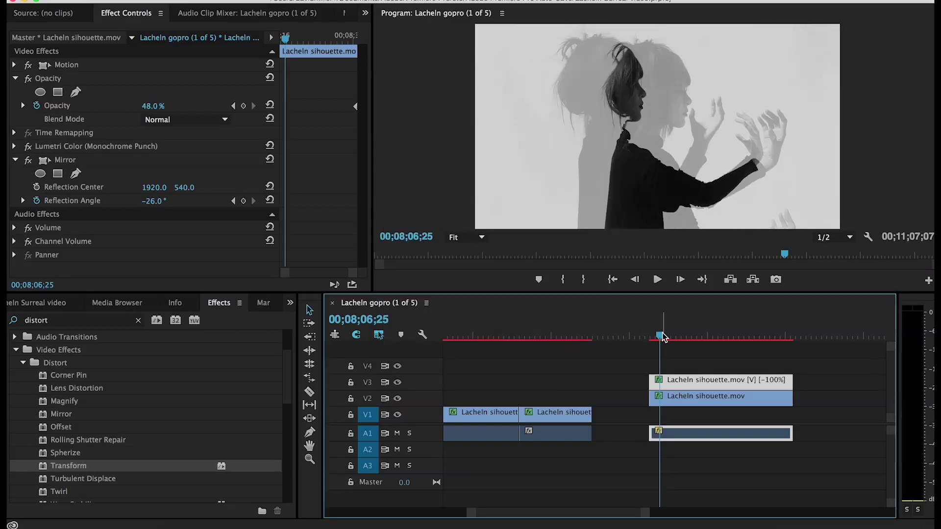
mouse_move(661, 337)
left_mouse_down()
mouse_move(770, 323)
mouse_move(654, 327)
left_mouse_up()
left_click(657, 280)
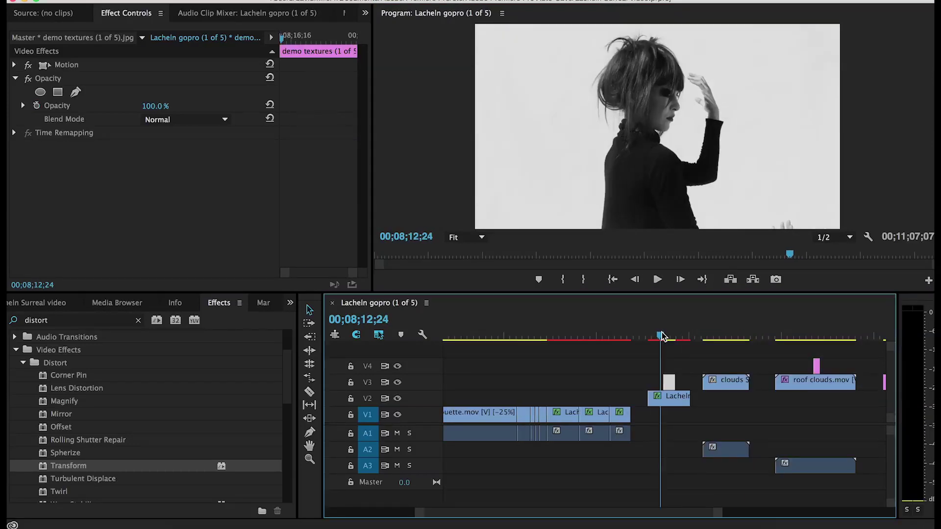
Inspect the clouds and Lacheln clips, then trim the start of the demo textures clip on V3
left_click_drag(662, 337, 669, 336)
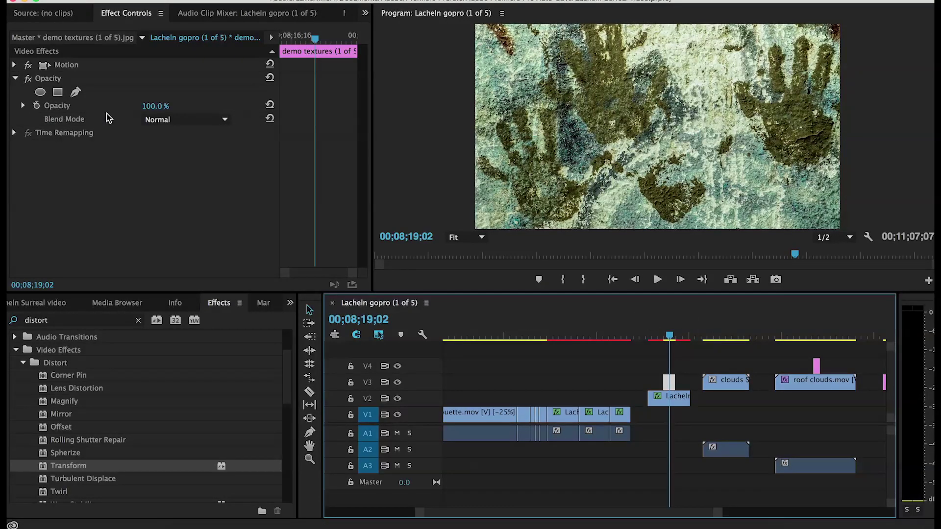
left_click_drag(737, 333, 732, 371)
left_click(732, 373)
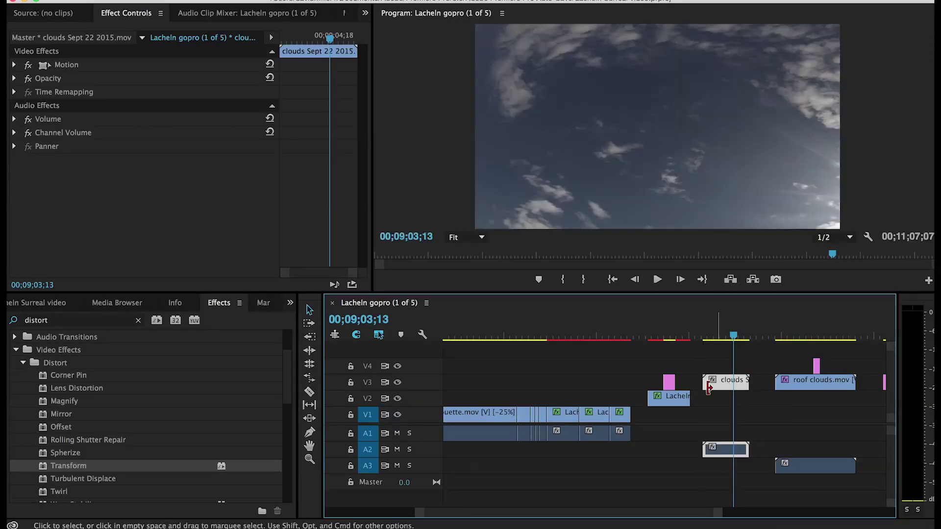
left_click(677, 399)
left_click_drag(678, 402, 680, 404)
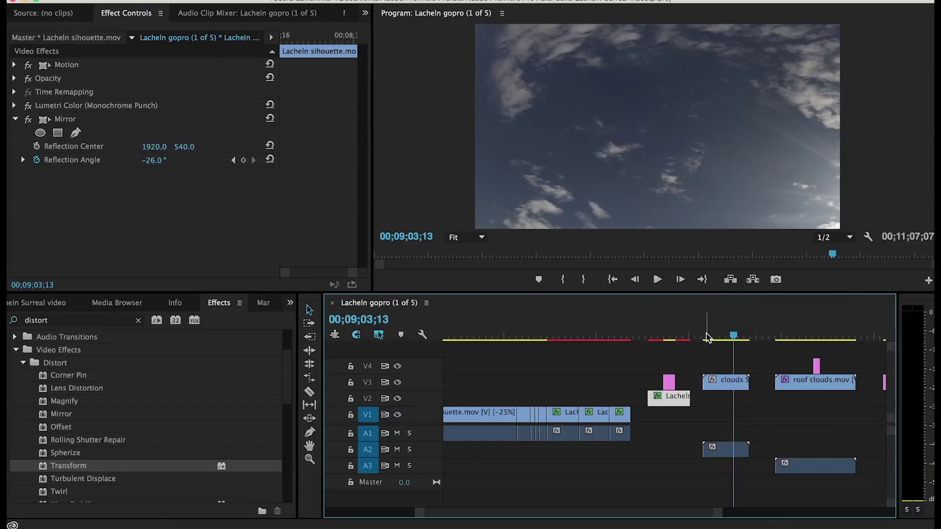
left_click_drag(685, 328, 665, 332)
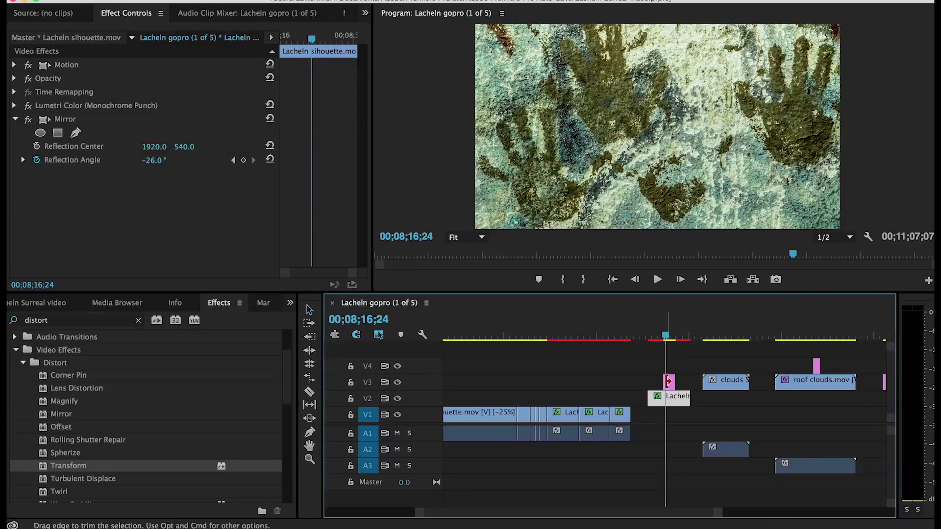
left_click(668, 384)
left_click(670, 384)
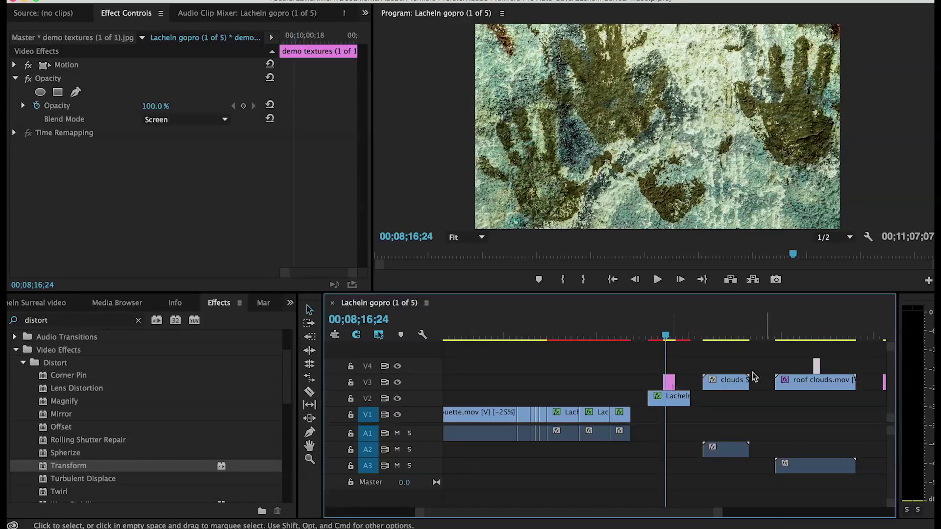
left_click_drag(680, 384, 653, 382)
Move the Lacheln clip from V2 up to V4 above the texture and show its Opacity settings
mouse_move(666, 337)
left_mouse_down()
mouse_move(683, 337)
mouse_move(645, 337)
mouse_move(659, 337)
left_mouse_up()
left_click(673, 408)
left_click_drag(673, 408, 680, 334)
left_click(14, 78)
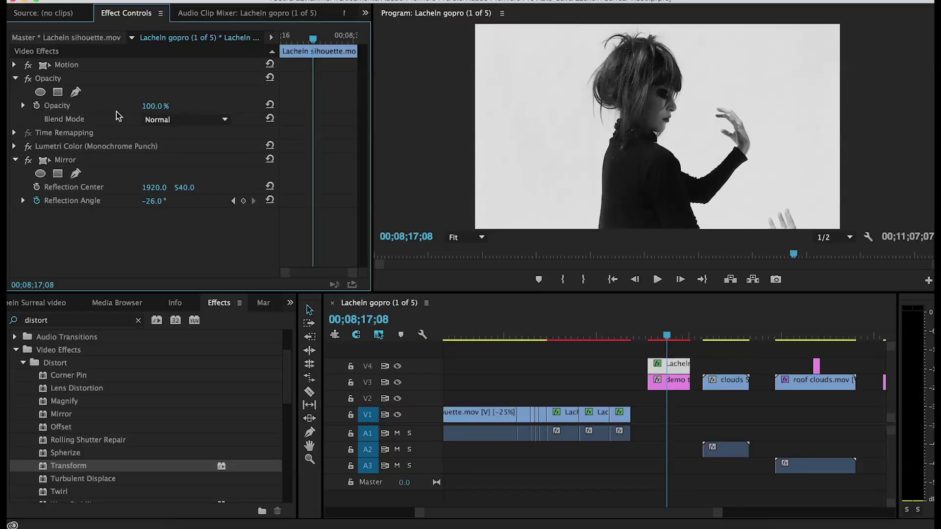
Set the silhouette clip's blend mode to Lighter Color and preview the texture-filled dancer
left_click(205, 122)
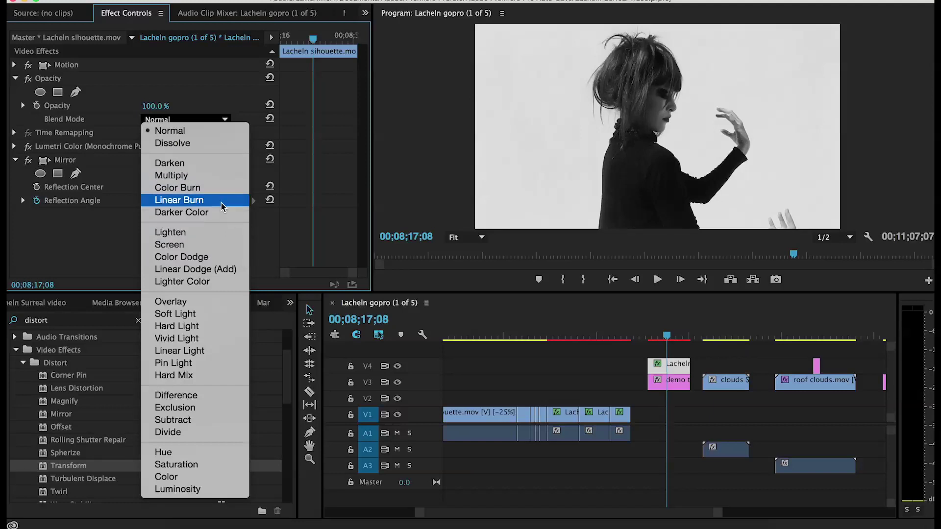
left_click(206, 122)
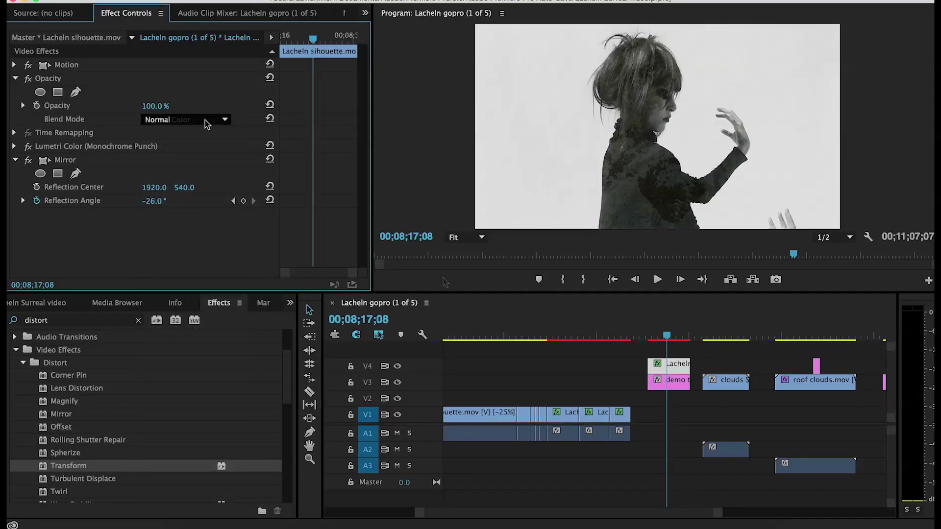
left_click(205, 122)
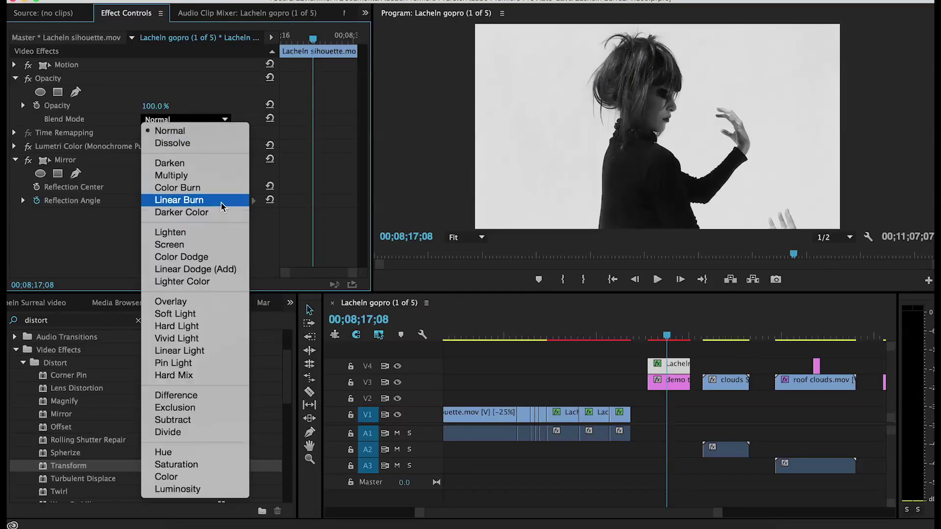
left_click(195, 284)
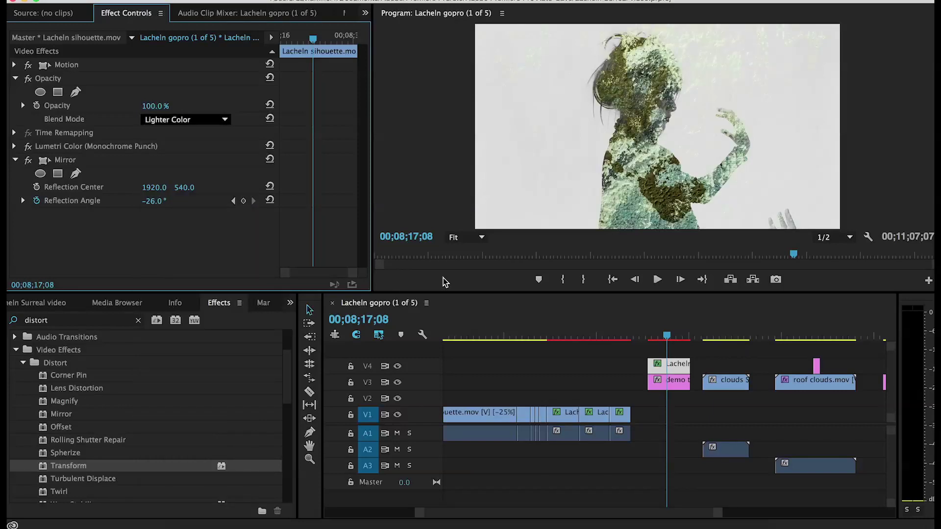
mouse_move(664, 333)
left_mouse_down()
mouse_move(681, 328)
mouse_move(654, 326)
mouse_move(667, 325)
left_mouse_up()
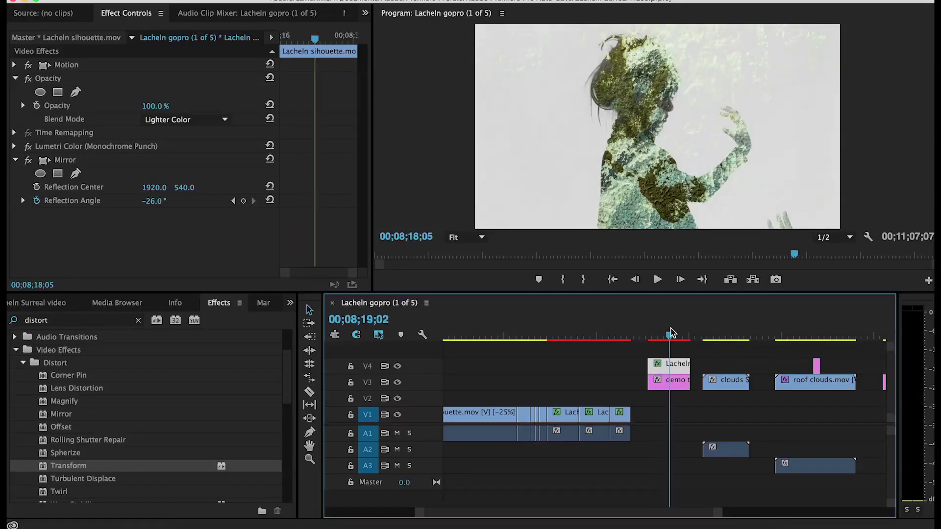
left_click_drag(672, 334, 665, 334)
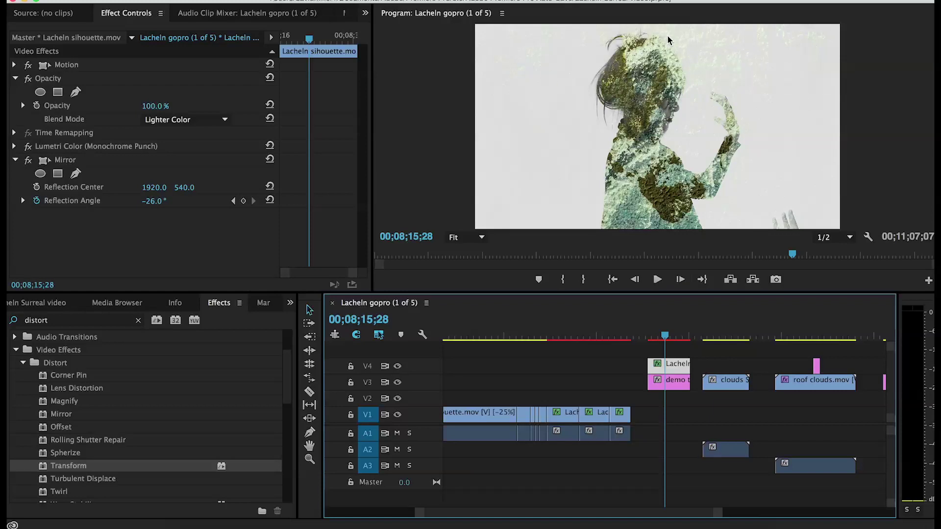
Add Brightness & Contrast to the silhouette clip with Brightness 23, then play back the composite
key("space")
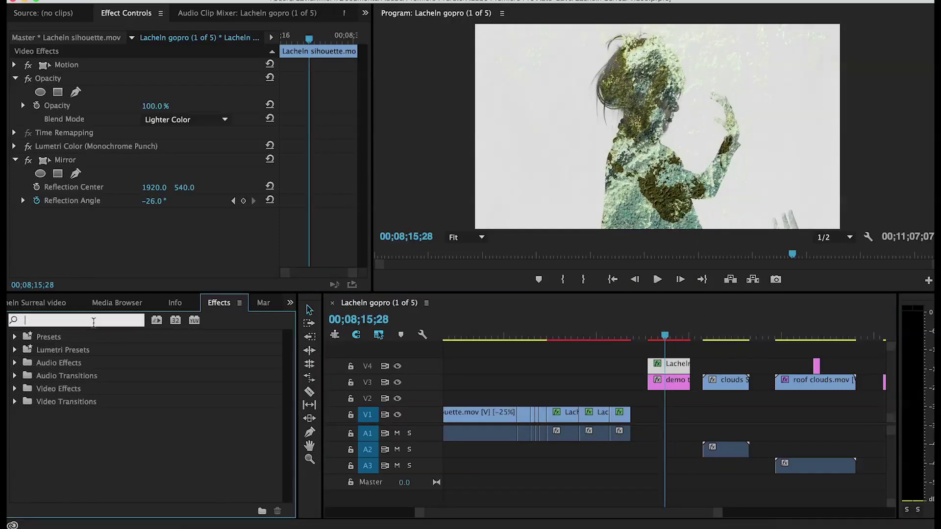
type("brightness")
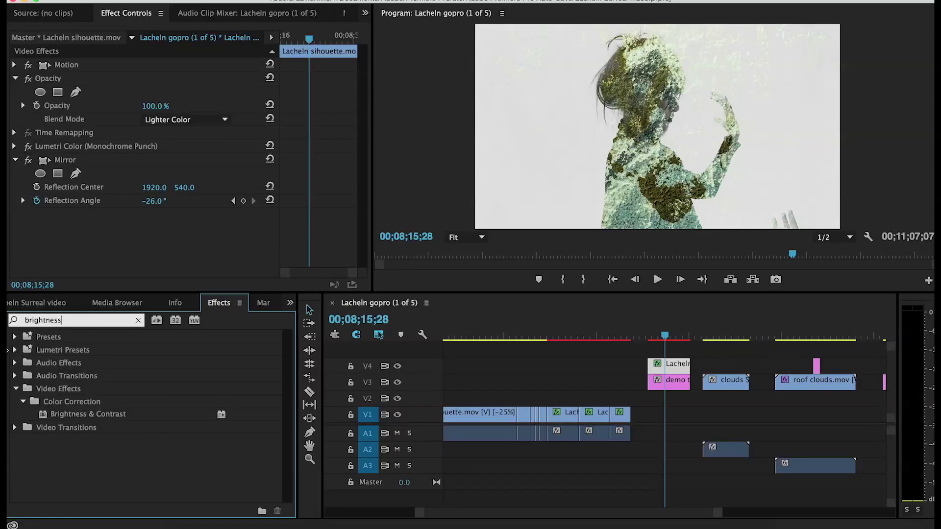
double_click(62, 415)
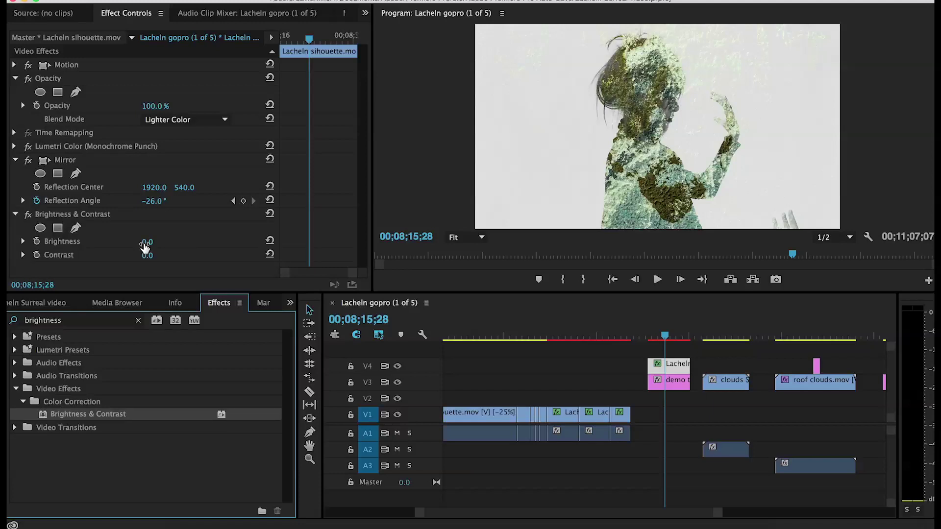
left_click_drag(147, 242, 158, 242)
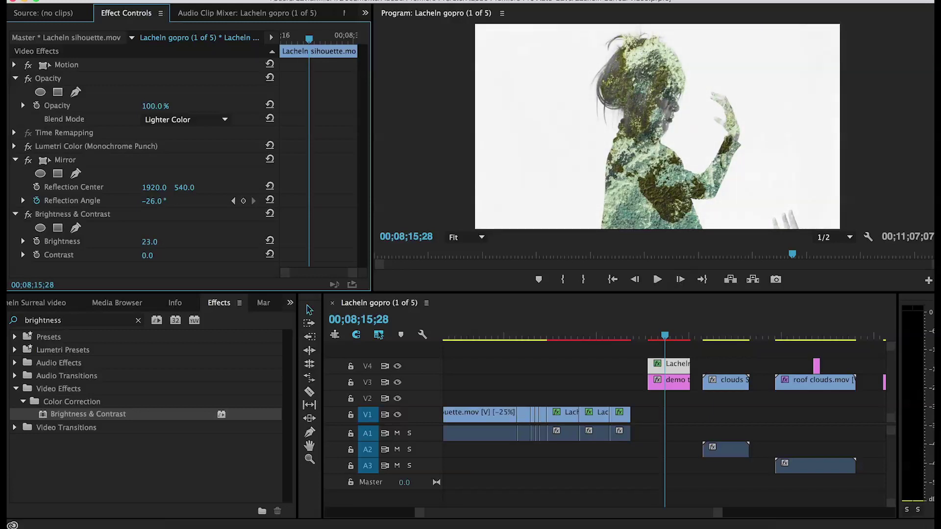
left_click(658, 280)
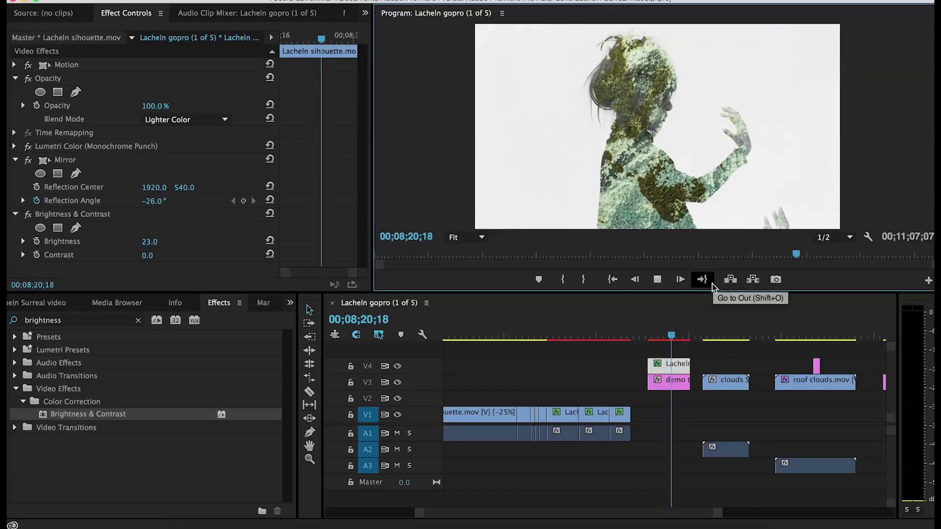
left_click(653, 337)
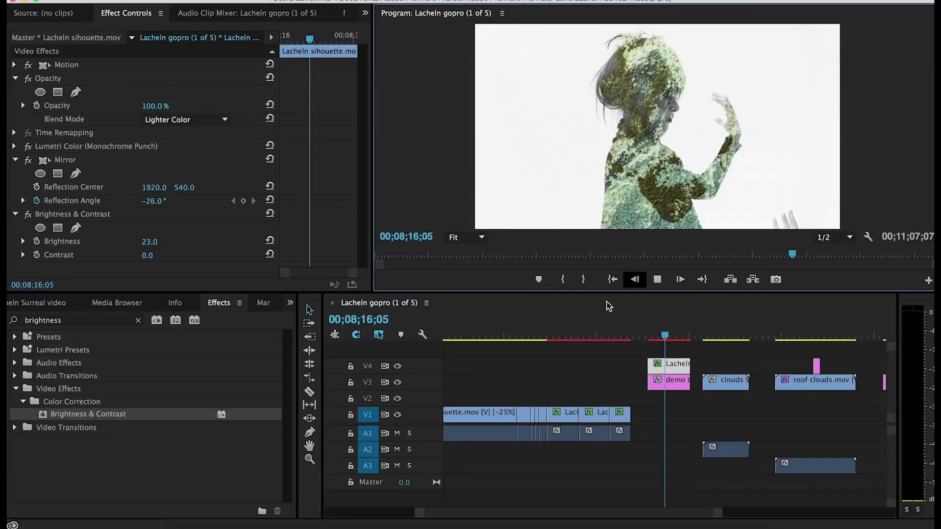
Select the texture clip, then the dancer silhouette clip, in the timeline
left_click(674, 366)
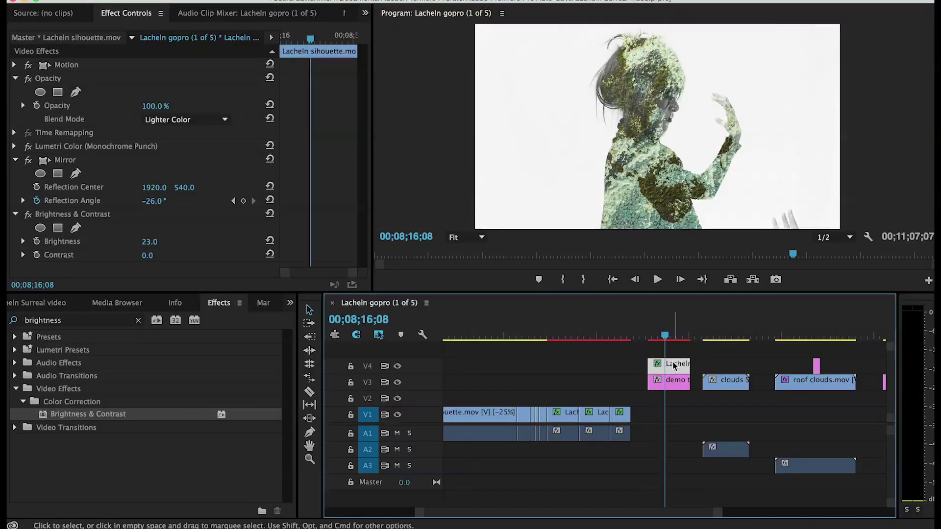
left_click(669, 383)
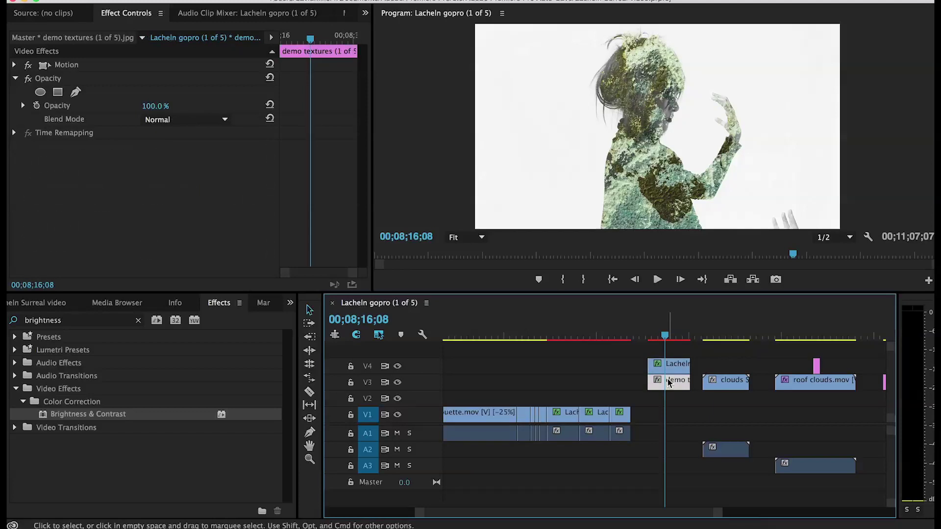
left_click(665, 367)
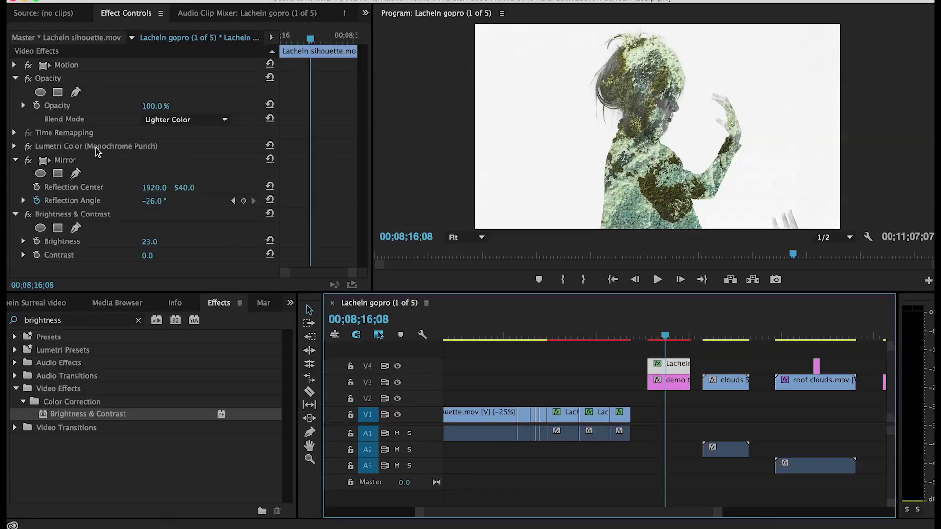
Copy the Monochrome Punch Lumetri Color from the silhouette onto the demo textures clip
left_click(111, 152)
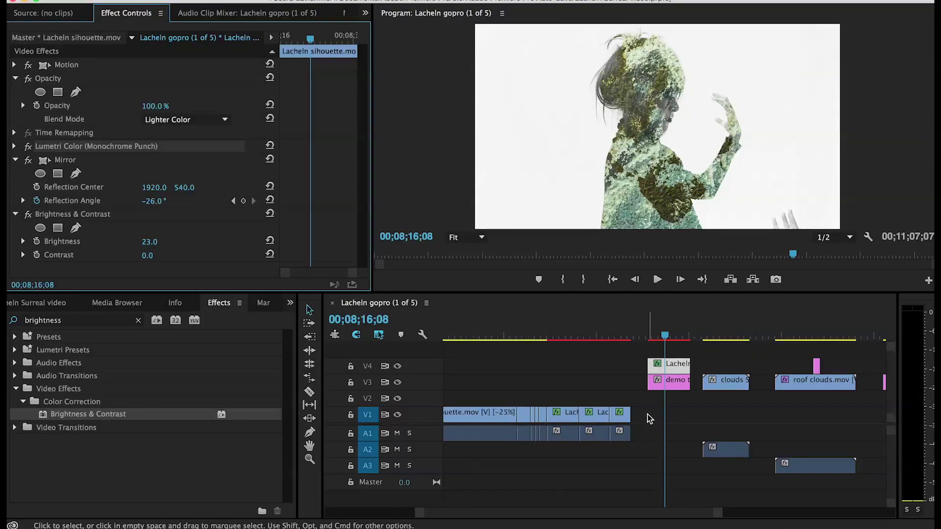
left_click(681, 385)
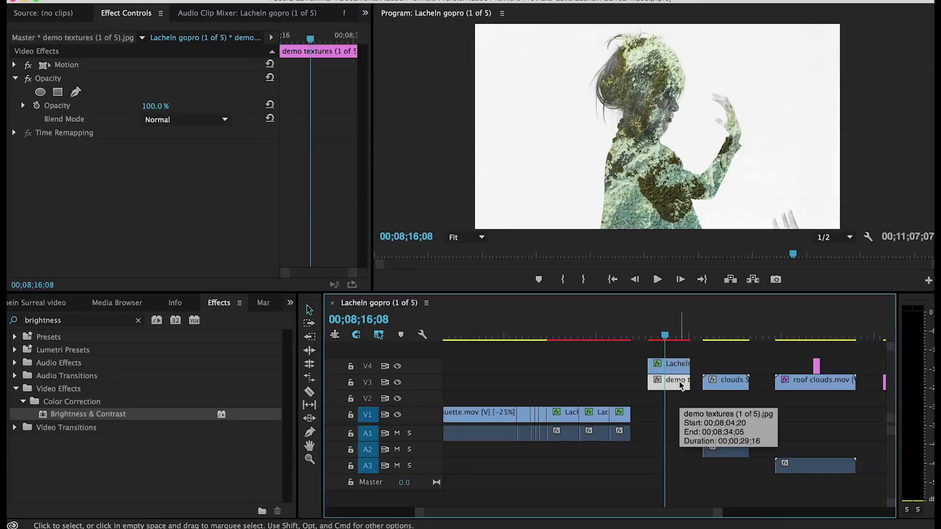
left_click_drag(680, 385, 681, 387)
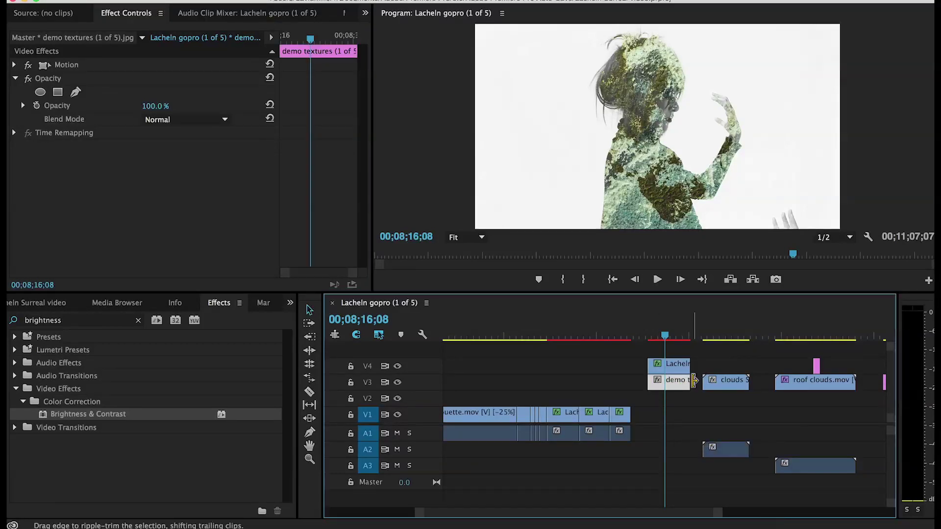
left_click_drag(668, 398, 664, 399)
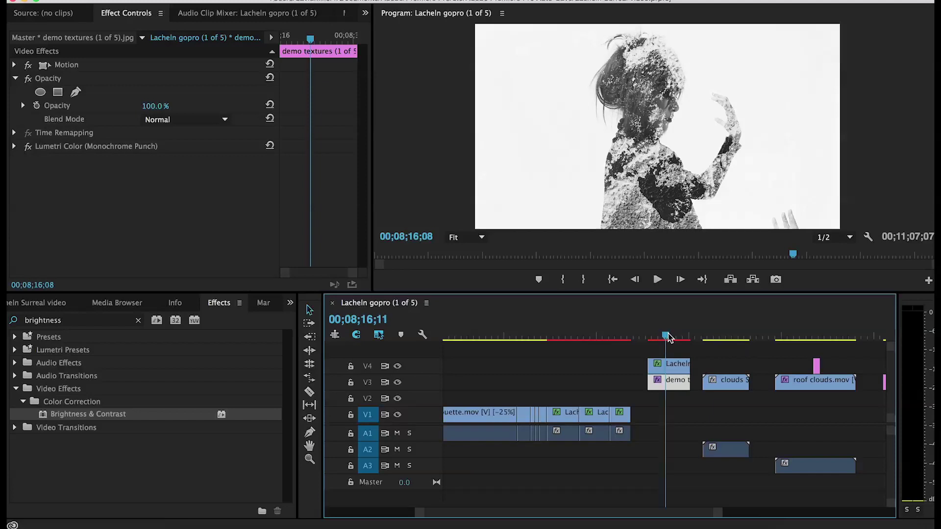
mouse_move(669, 337)
left_mouse_down()
mouse_move(693, 338)
mouse_move(675, 339)
left_mouse_up()
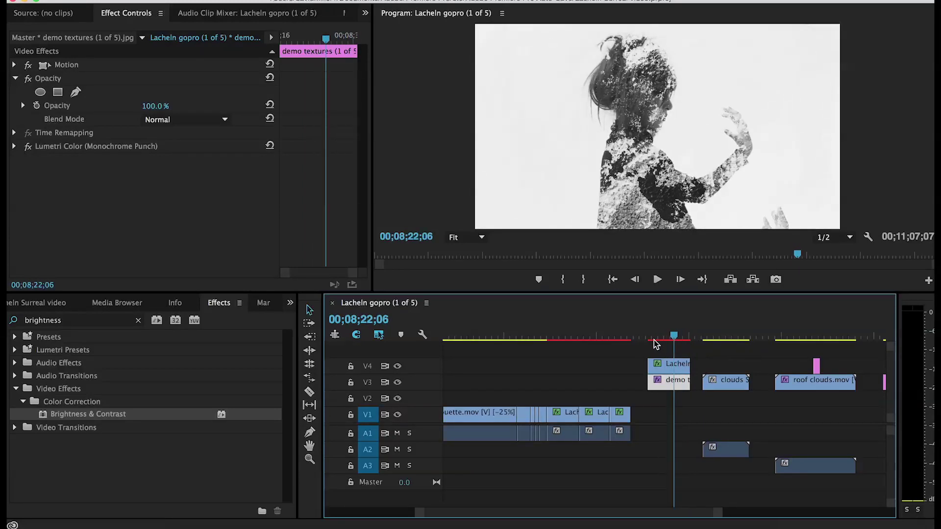
Add Brightness & Contrast to the texture clip and raise Contrast to 100
double_click(79, 417)
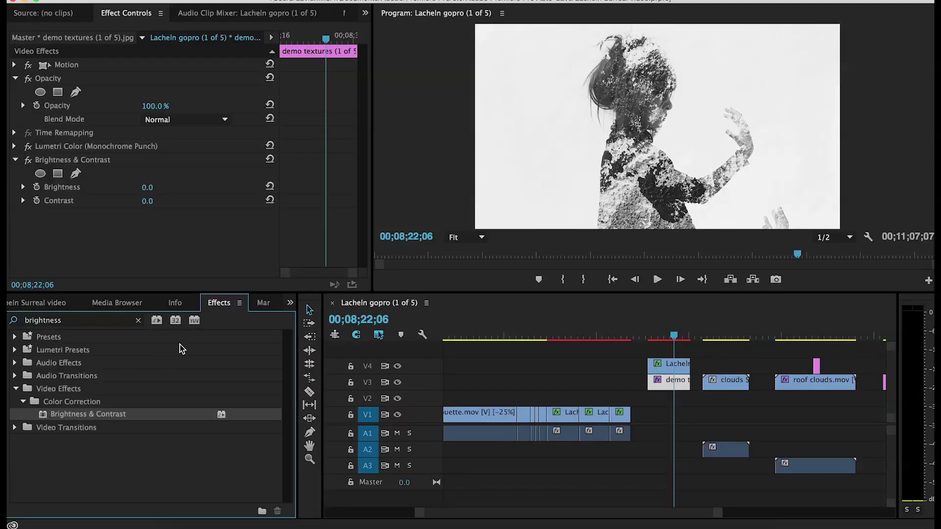
left_click(146, 211)
left_click_drag(150, 201, 191, 201)
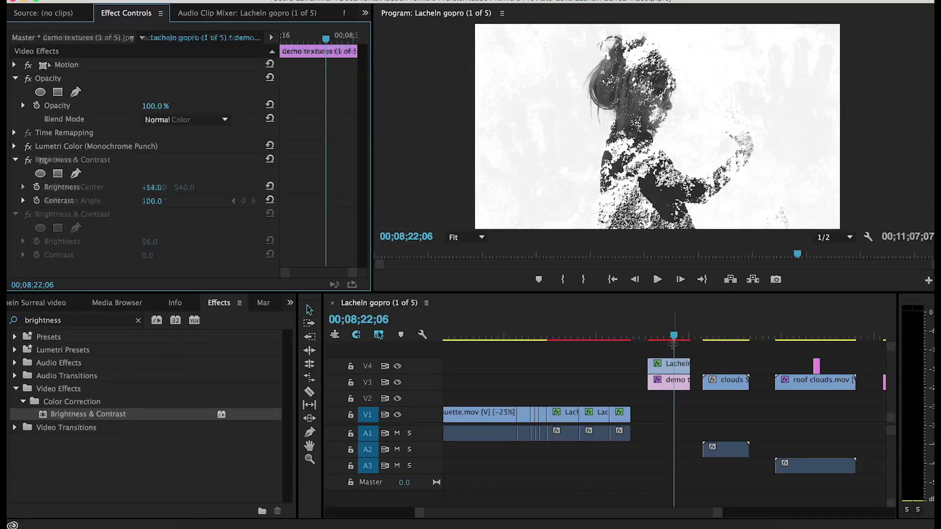
Preview the composite, then delete the demo textures clip from V3
left_click(677, 365)
mouse_move(671, 339)
left_mouse_down()
mouse_move(657, 342)
mouse_move(688, 337)
mouse_move(676, 338)
left_mouse_up()
left_click(670, 383)
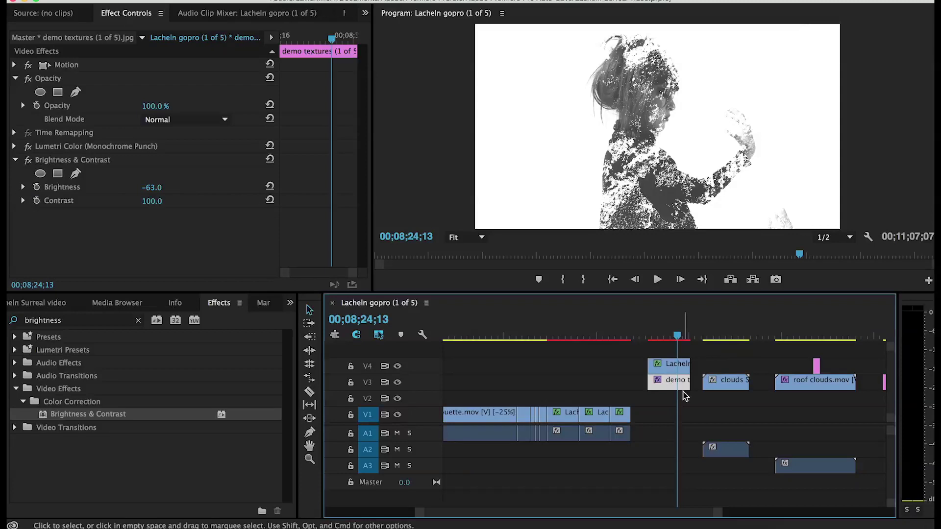
key("Delete")
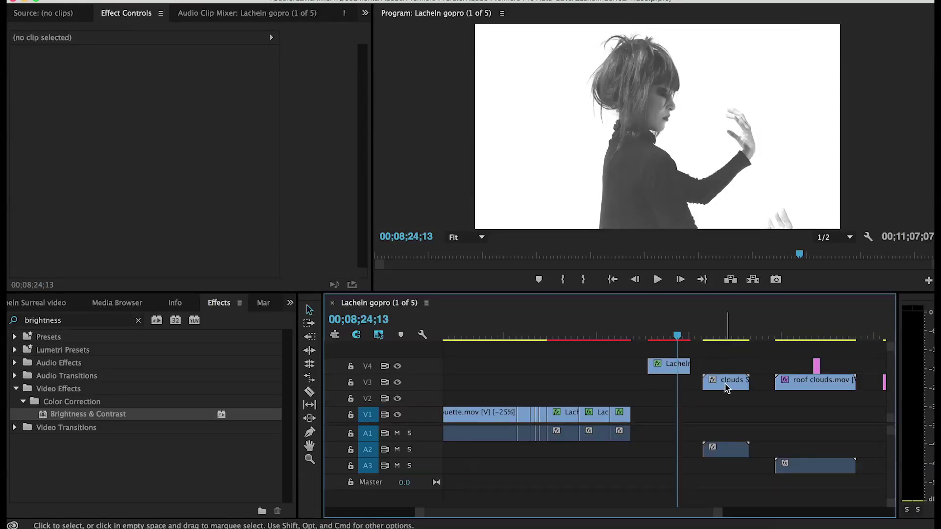
Slide the clouds clip under the dancer silhouette and copy the Monochrome Punch grade to it
left_click_drag(725, 384, 670, 385)
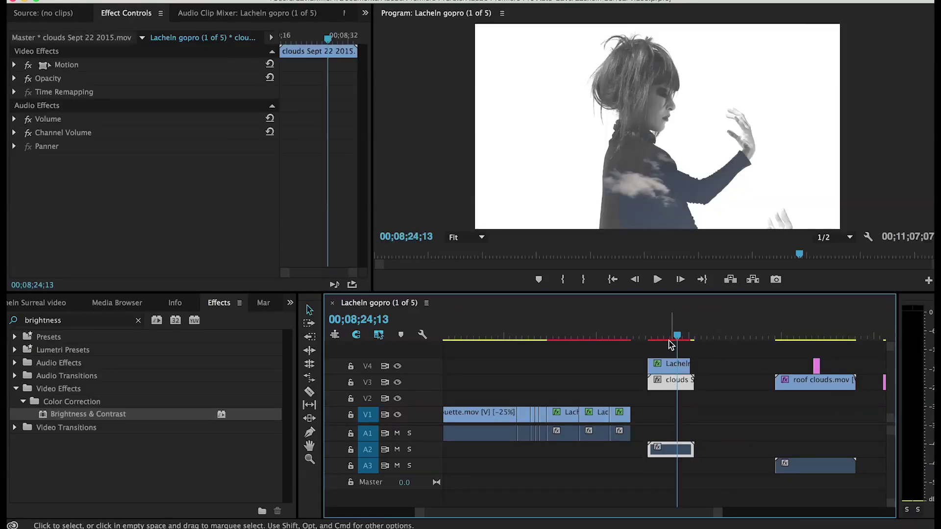
mouse_move(676, 338)
left_mouse_down()
mouse_move(653, 336)
mouse_move(690, 335)
mouse_move(669, 337)
left_mouse_up()
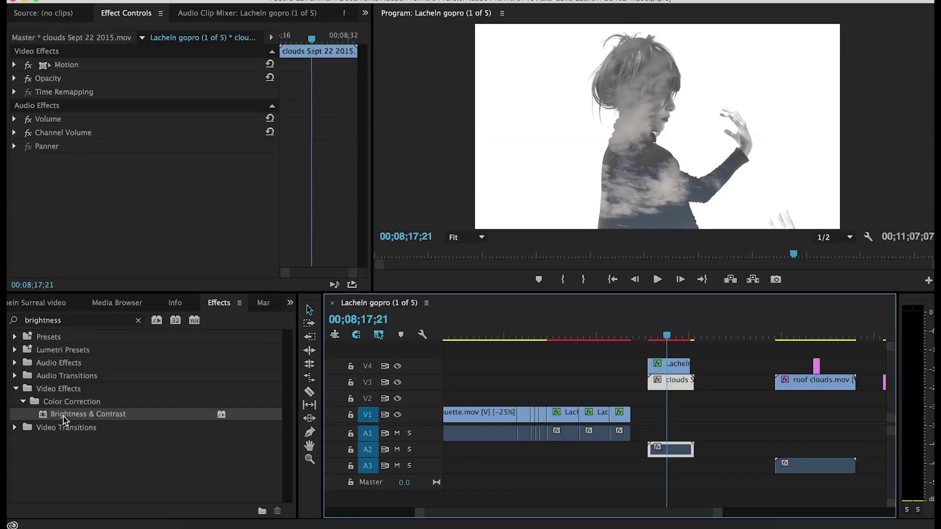
left_click(671, 366)
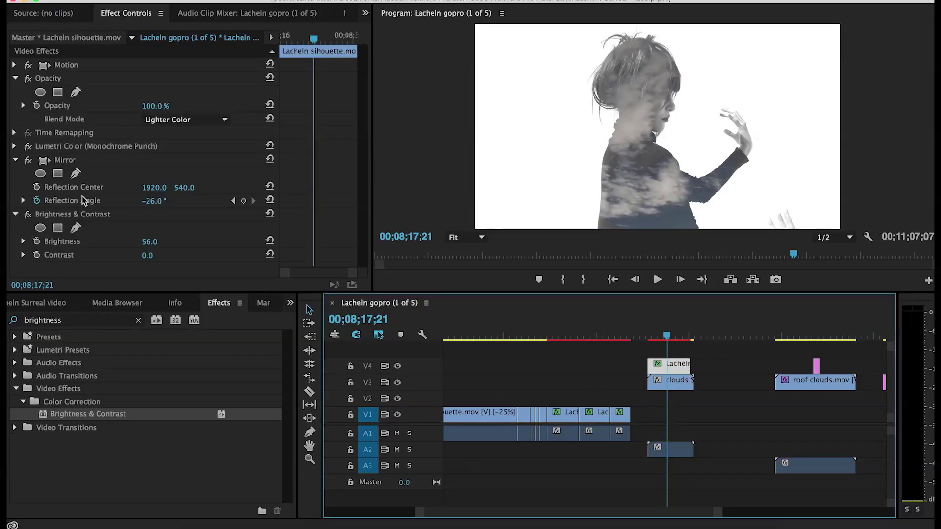
left_click(77, 147)
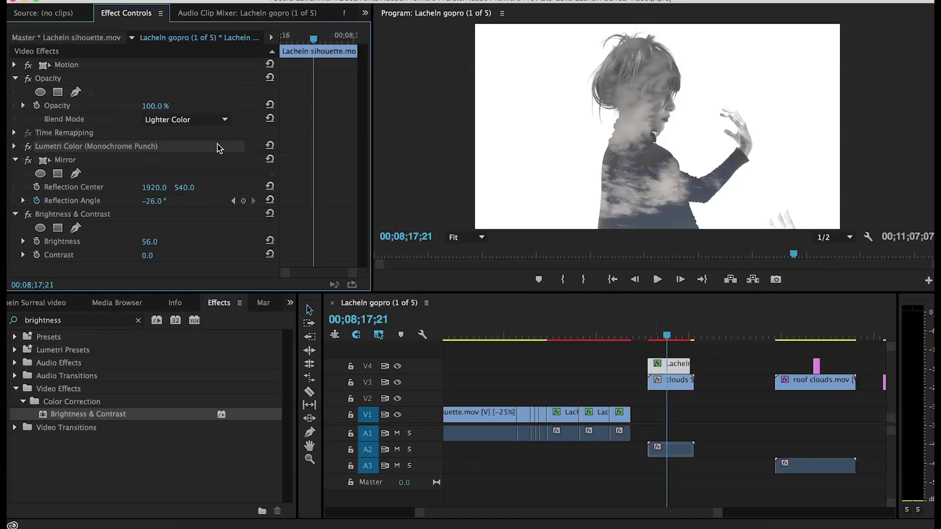
left_click(671, 382)
Play back the clouds double exposure
left_click(657, 280)
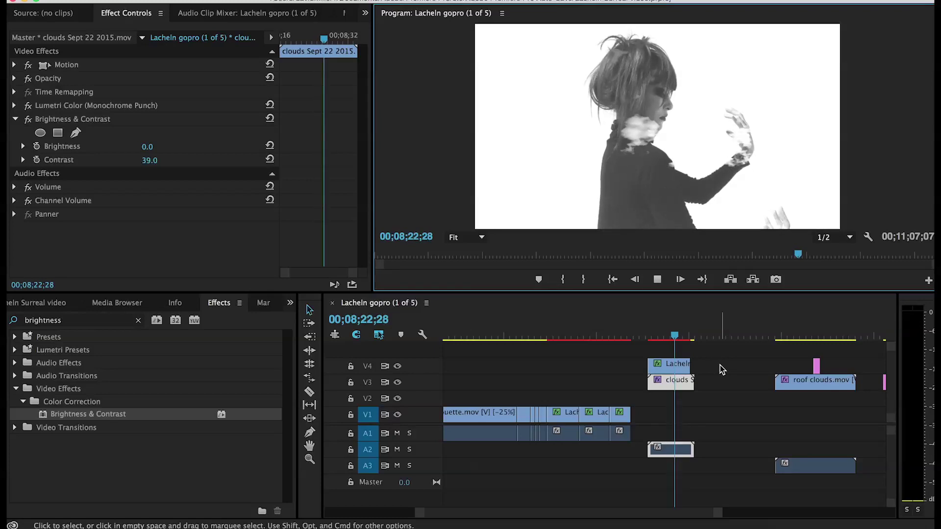
left_click(657, 280)
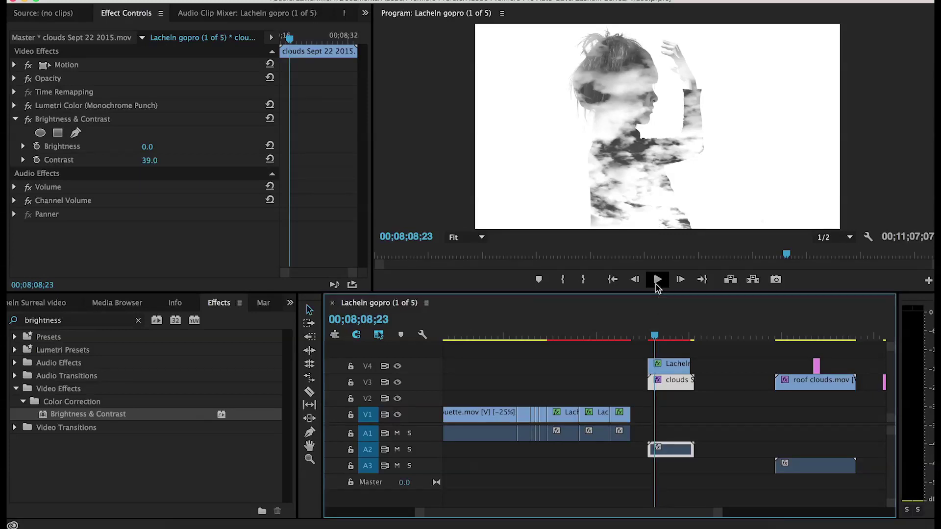
left_click(657, 285)
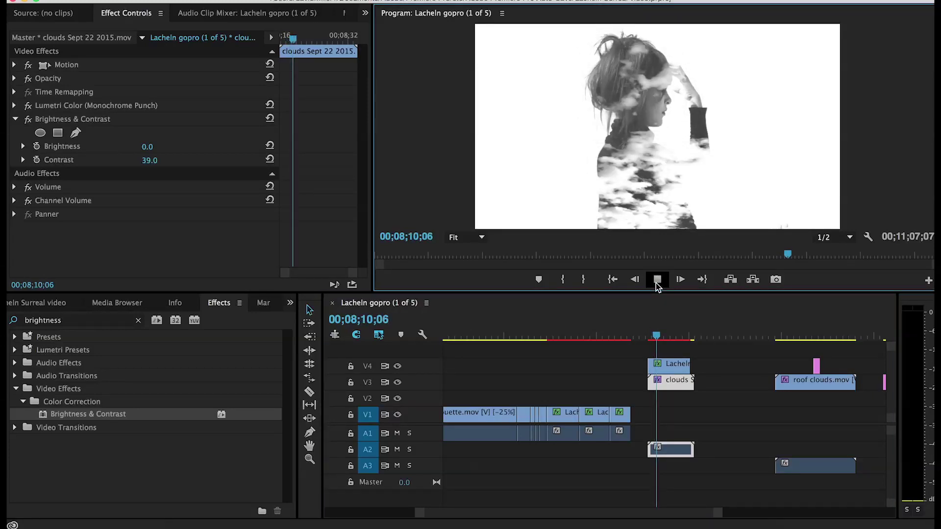
Move the still model photo earlier on V4 and set its blend mode to Lighter Color
left_click(722, 366)
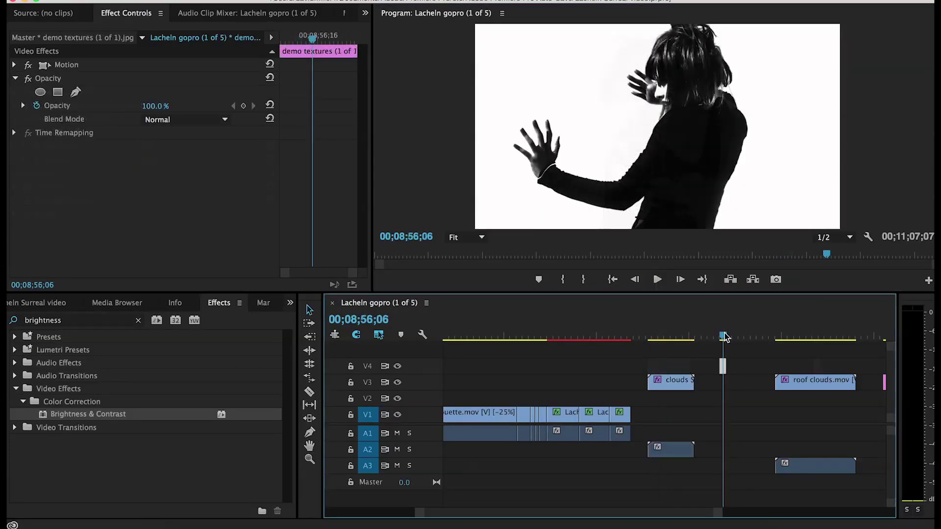
left_click_drag(717, 367, 668, 368)
left_click(667, 368)
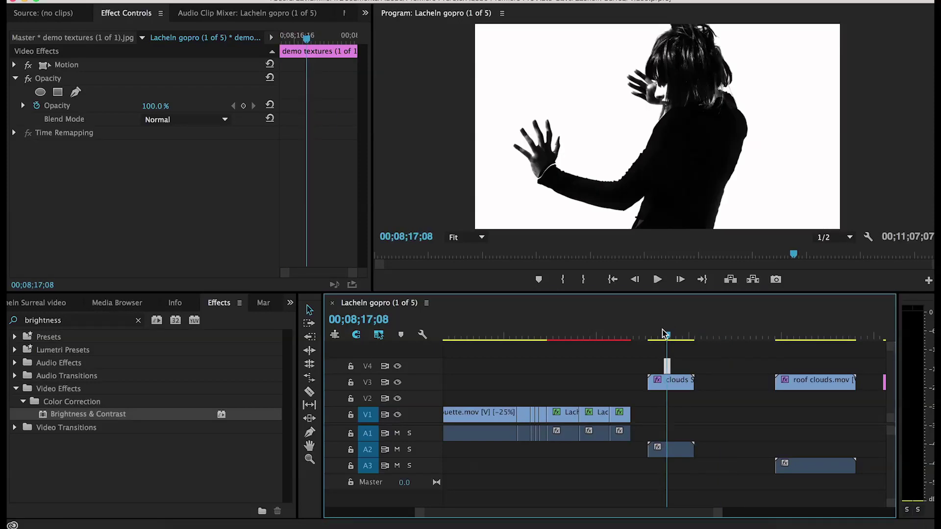
left_click(172, 123)
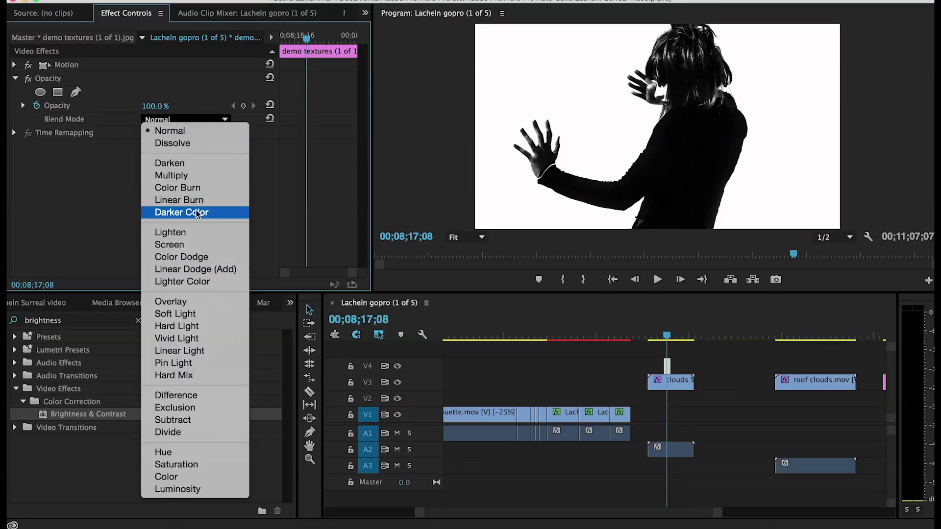
left_click(194, 283)
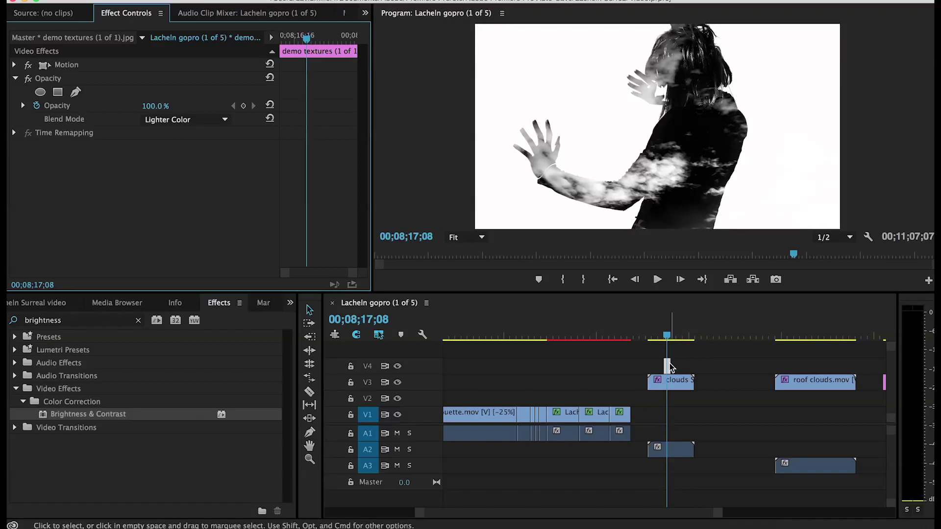
left_click_drag(669, 368, 675, 366)
Extend both edges of the V4 still to match the clouds clip, then play back the blend
key("=")
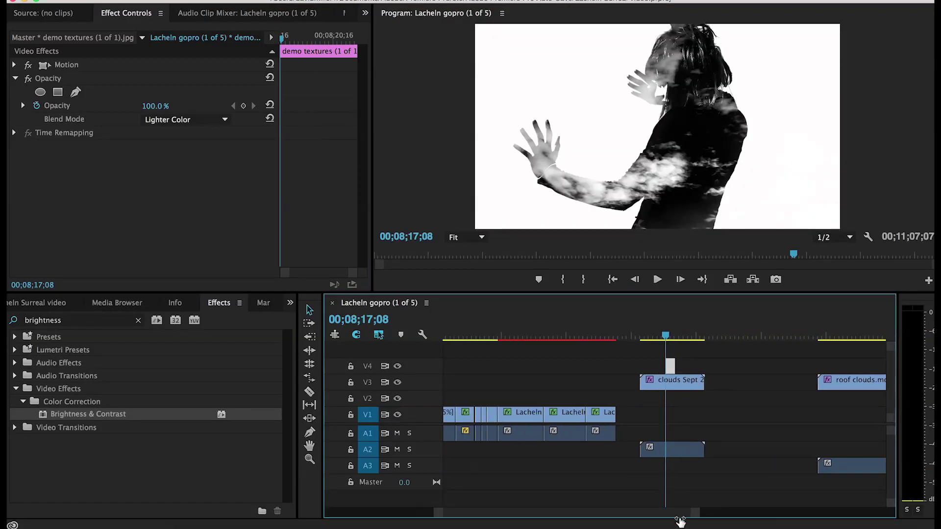
left_click_drag(681, 522, 622, 522)
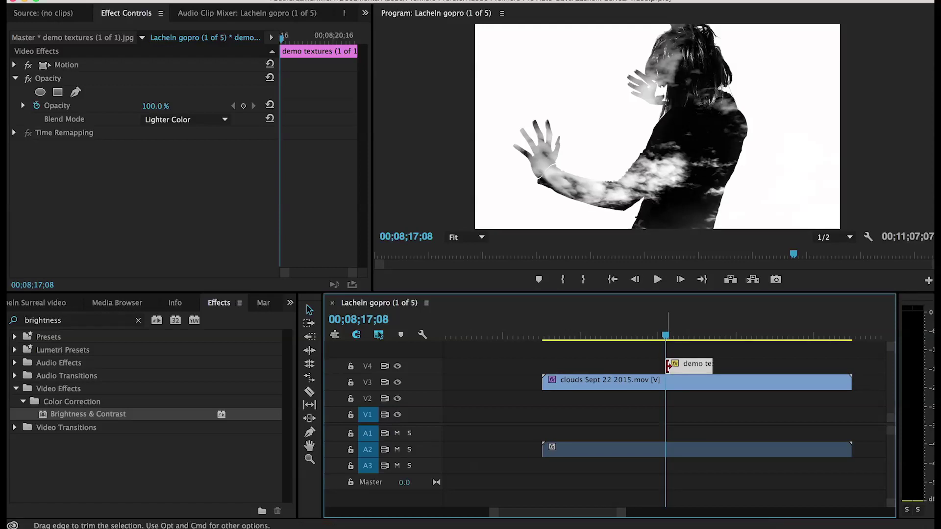
left_click_drag(667, 366, 543, 367)
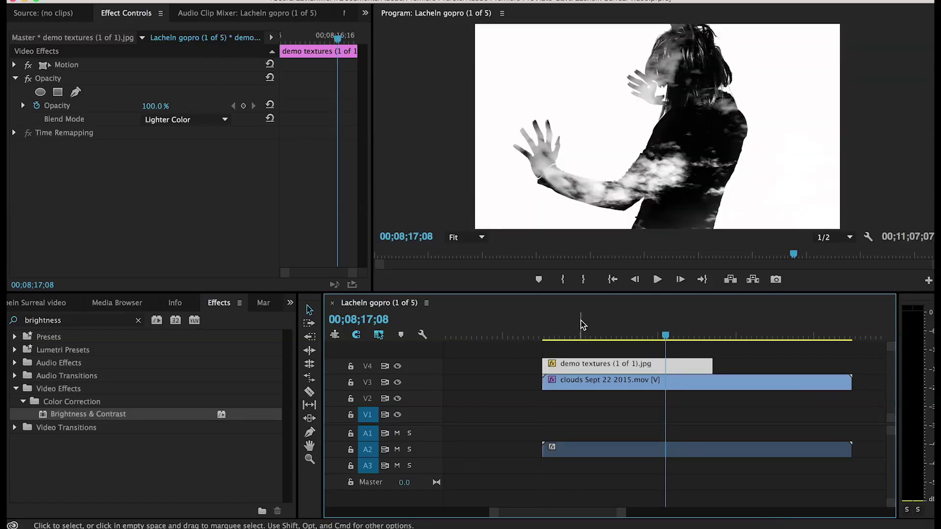
left_click_drag(581, 321, 568, 322)
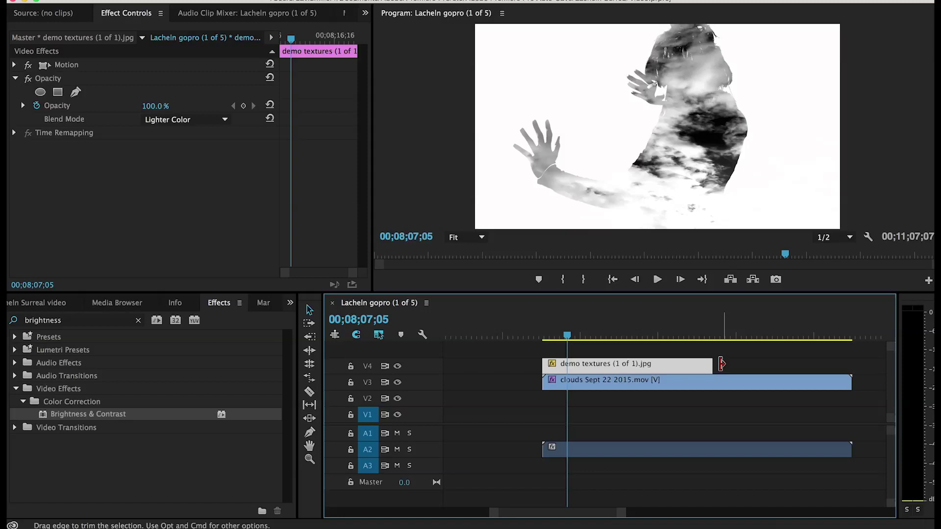
left_click_drag(716, 365, 852, 367)
left_click(657, 279)
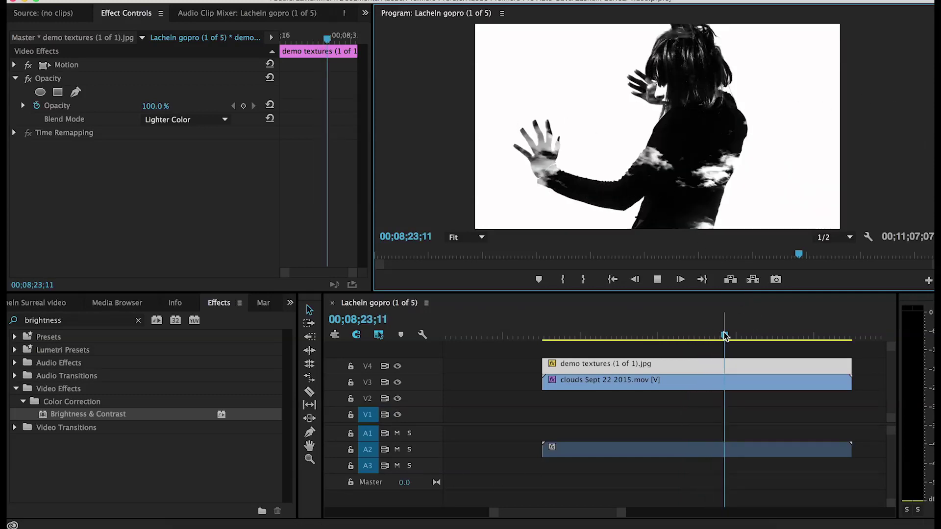
left_click_drag(725, 336, 690, 301)
Move the roof-tile still (demo textures 2 of 5) onto V3 beneath the V4 model photo
key("minus")
mouse_move(815, 336)
left_mouse_down()
mouse_move(882, 325)
mouse_move(795, 316)
mouse_move(810, 319)
left_mouse_up()
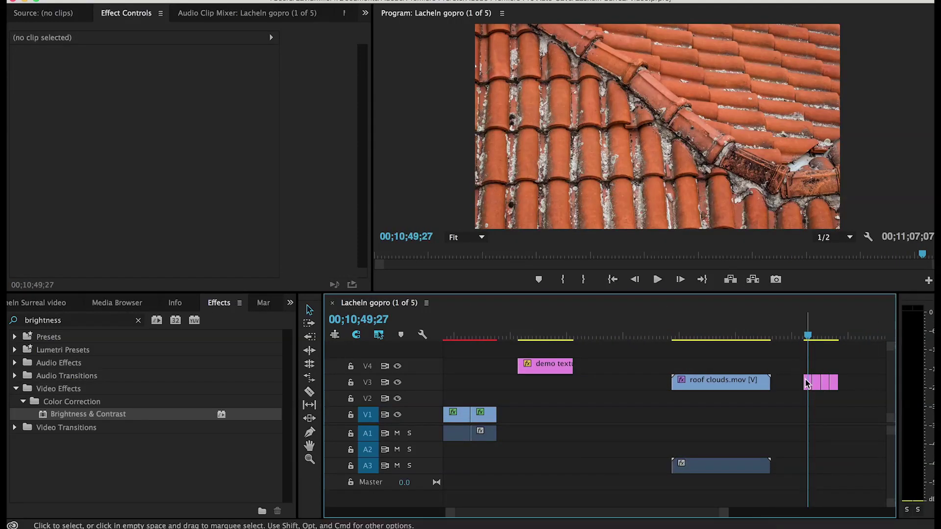
left_click_drag(805, 380, 543, 384)
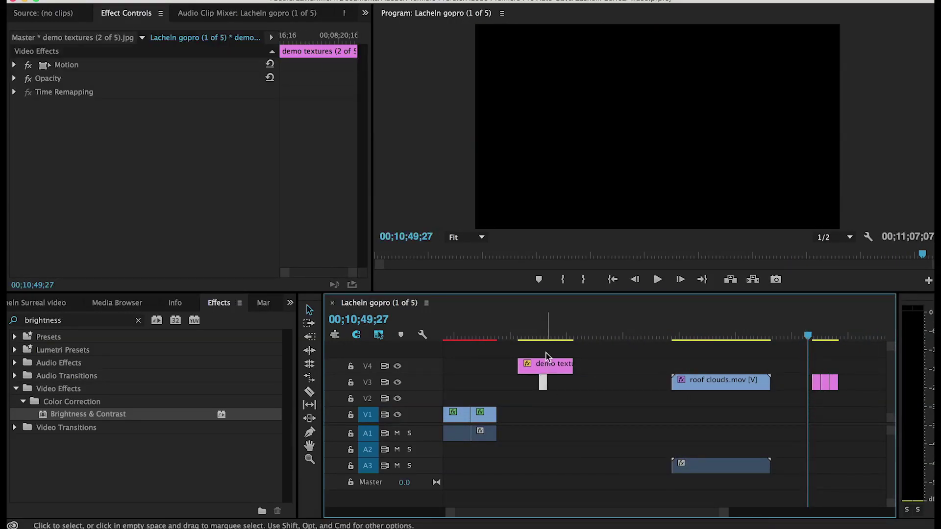
left_click(544, 326)
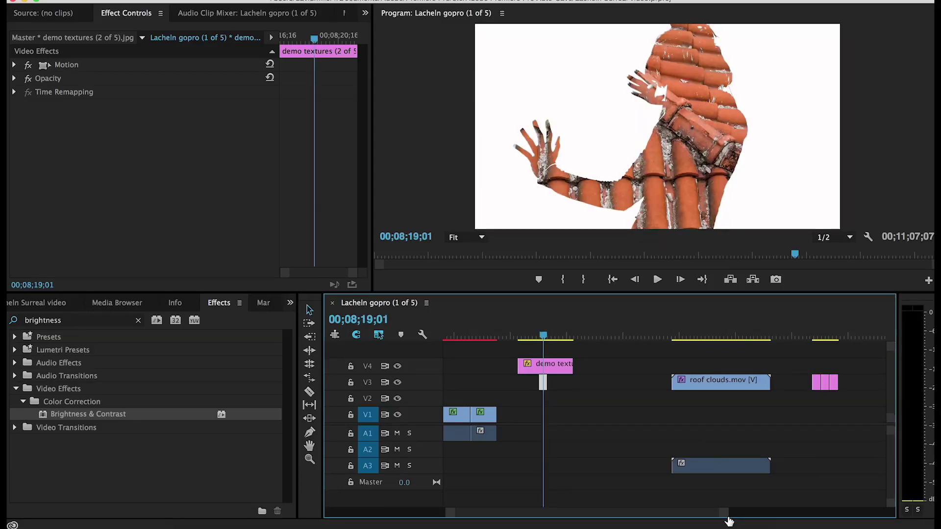
Trim the roof-tile still's start and end to match the V4 photo's in and out points
left_click_drag(724, 513, 653, 512)
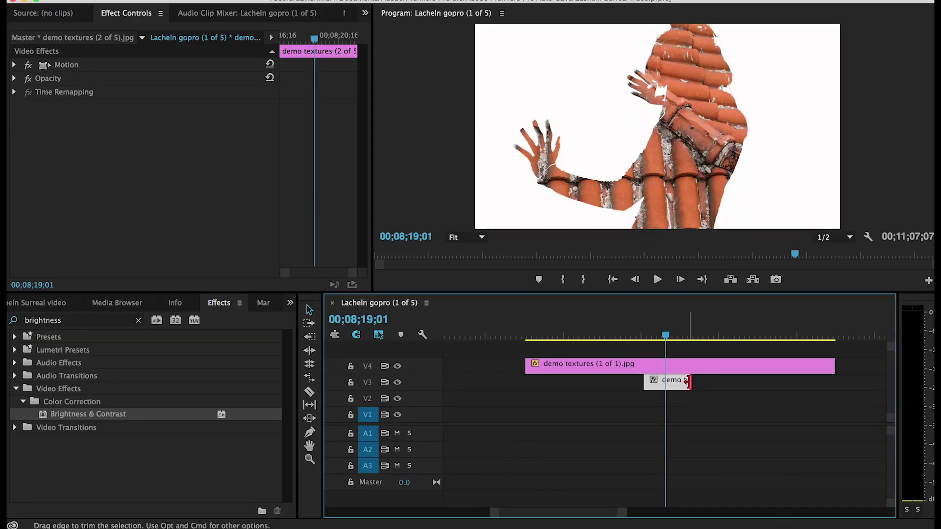
left_click_drag(688, 382, 834, 383)
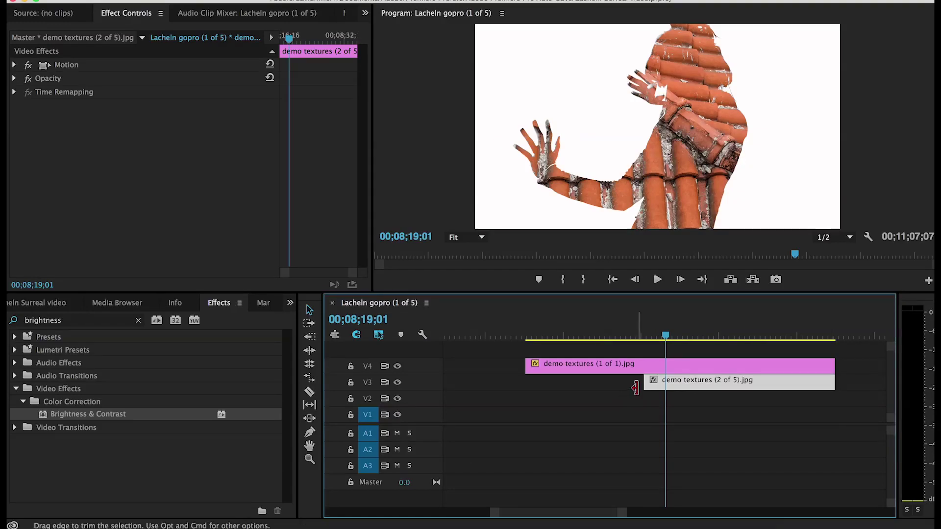
left_click_drag(646, 384, 526, 382)
left_click_drag(551, 314, 718, 329)
left_click(667, 366)
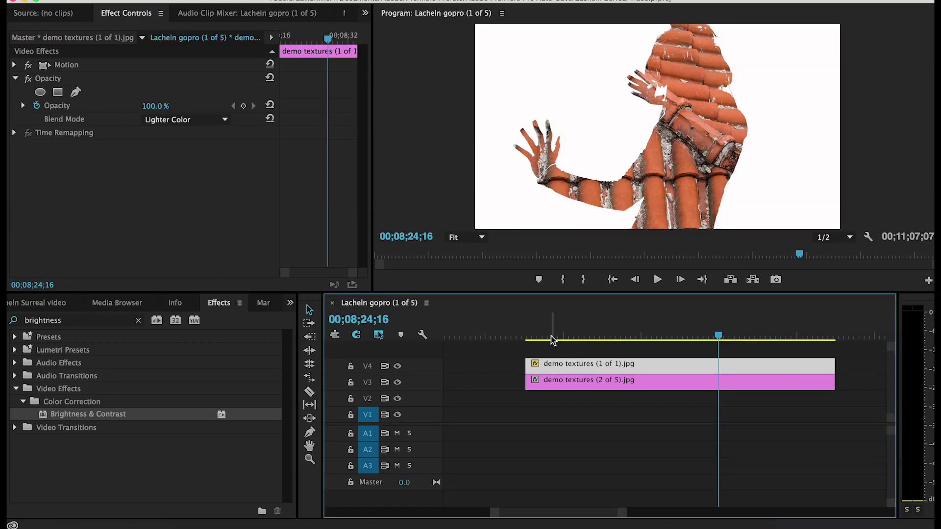
left_click(533, 336)
At the clips' first frame, scale the V4 model photo to 86 and position it at 858, 506
left_click_drag(534, 333, 527, 335)
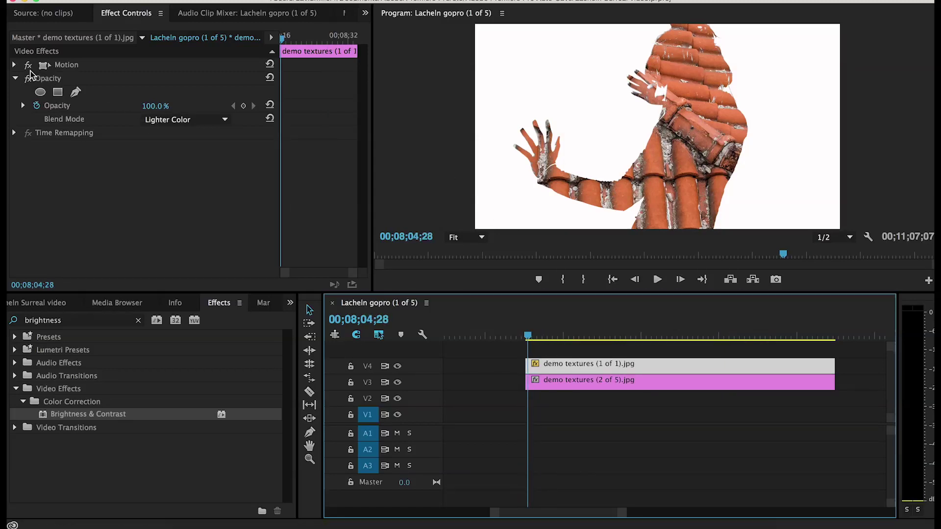
left_click(13, 65)
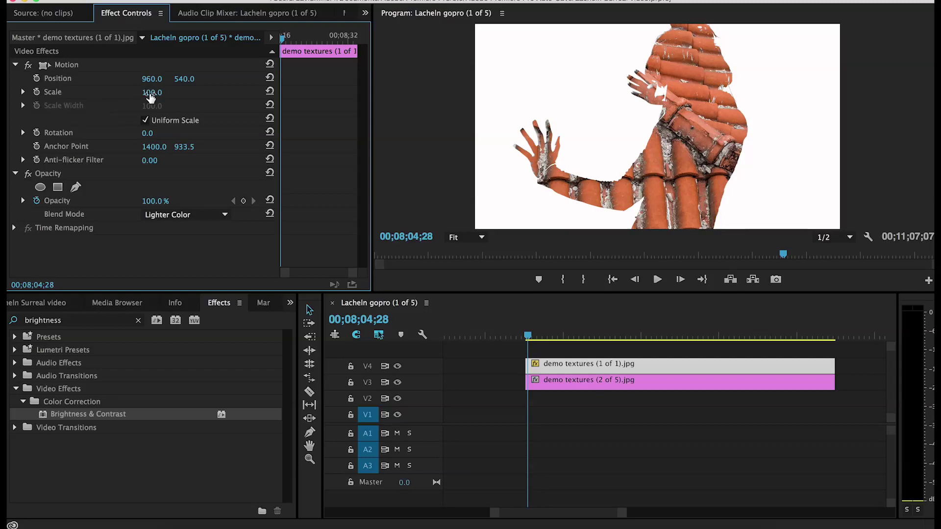
left_click_drag(150, 97, 289, 129)
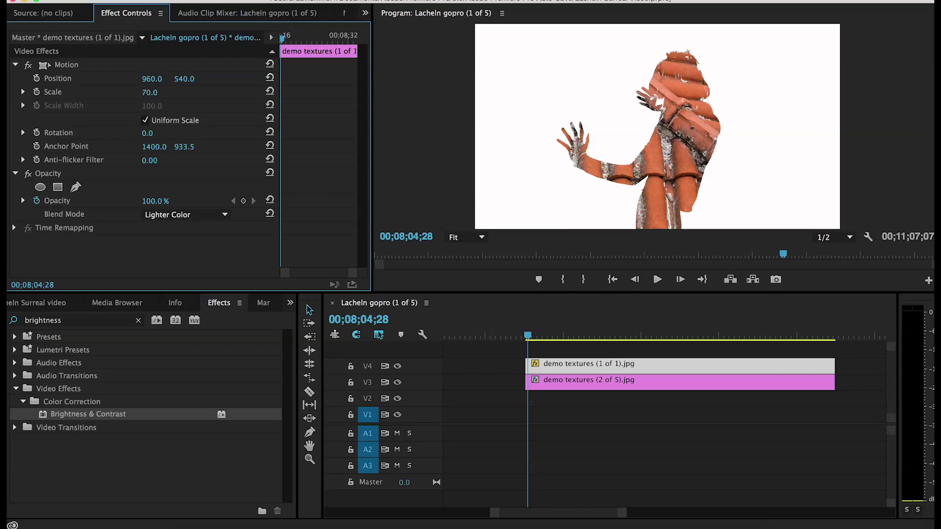
left_click_drag(150, 92, 227, 79)
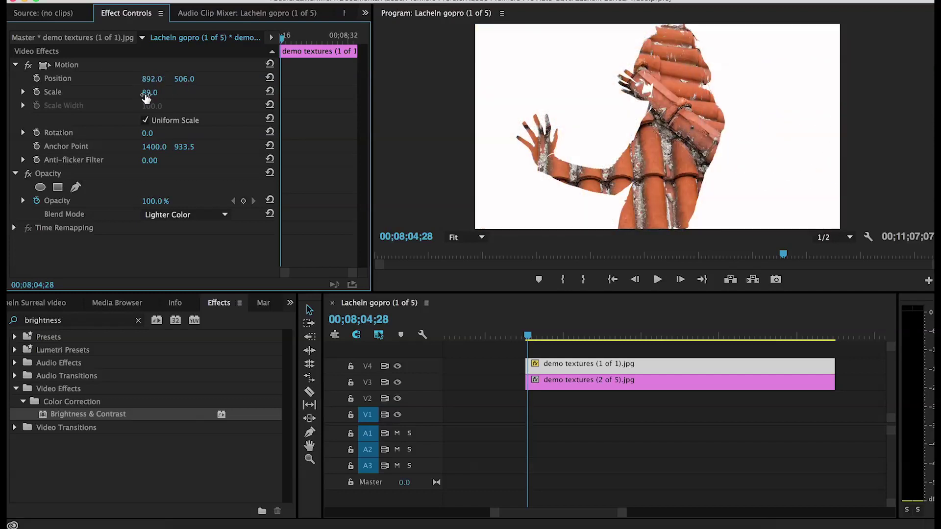
left_click_drag(149, 92, 240, 60)
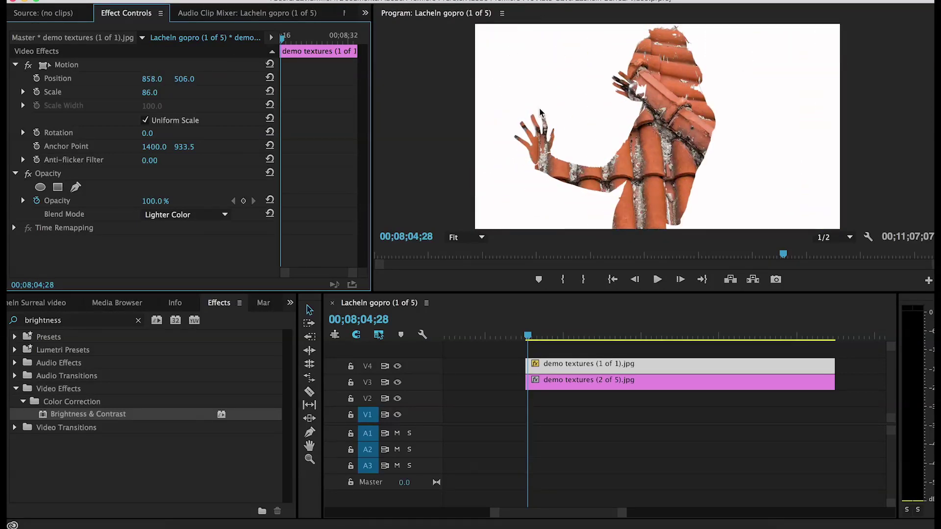
left_click(637, 381)
Apply the Lumetri Monochrome Punch preset to the roof-tile still, found by searching 'mono'
left_click(138, 320)
type("monochrom")
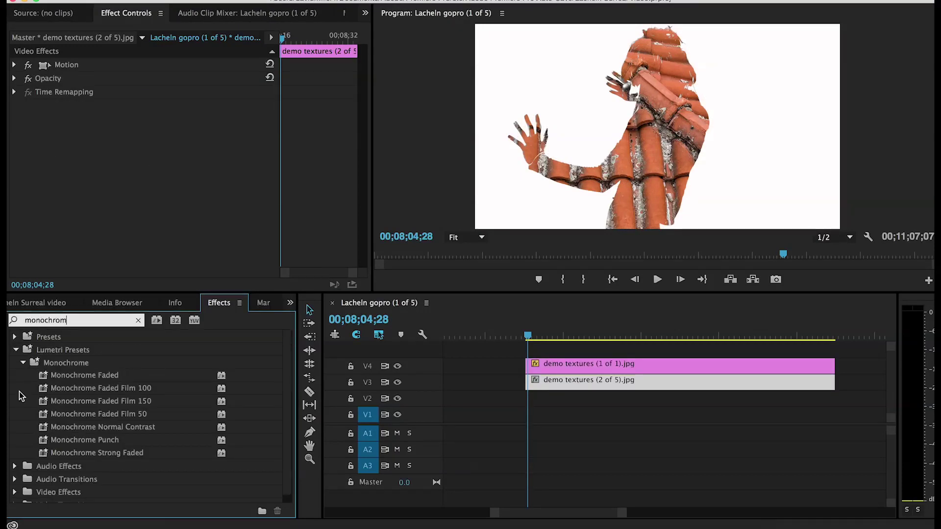
double_click(78, 439)
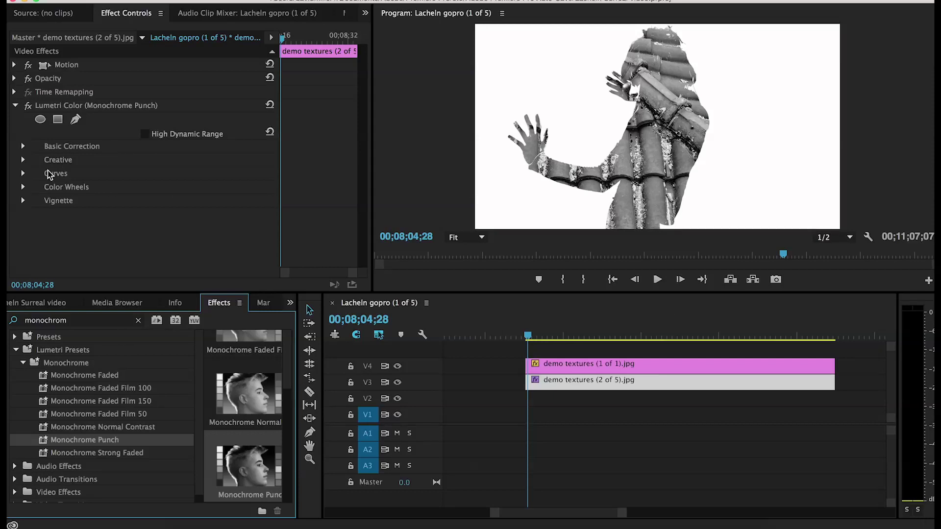
Pull the Lumetri RGB curve down to darken the roof tiles, then scrub to check the blend
left_click(23, 174)
scroll(127, 224, "down", 2)
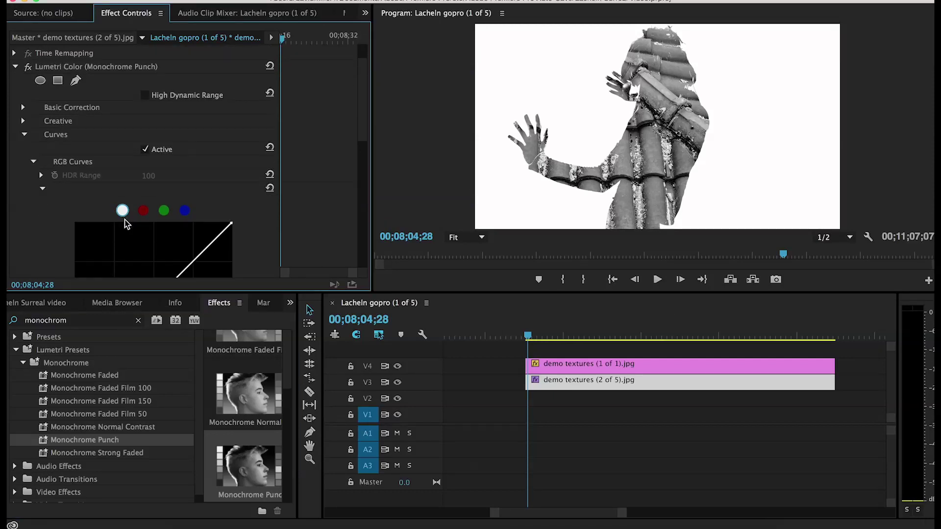
scroll(73, 237, "up", 2)
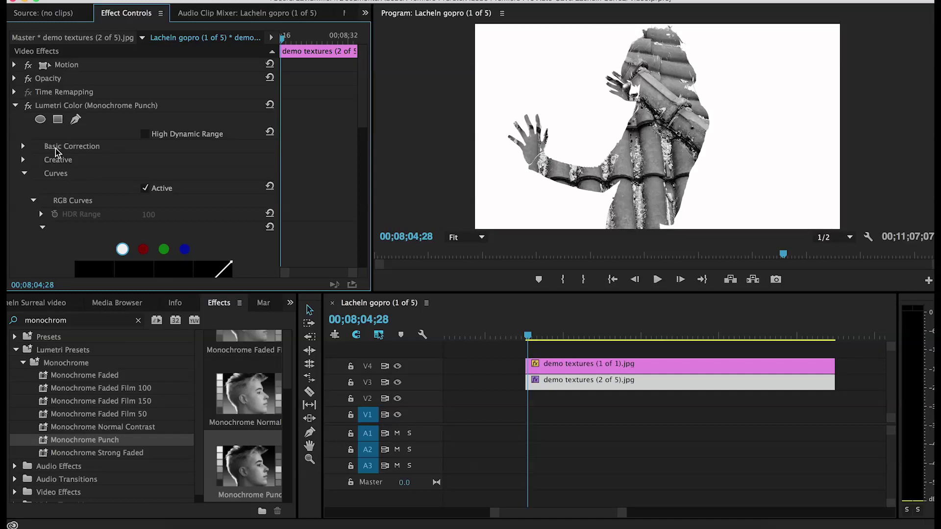
scroll(62, 260, "down", 4)
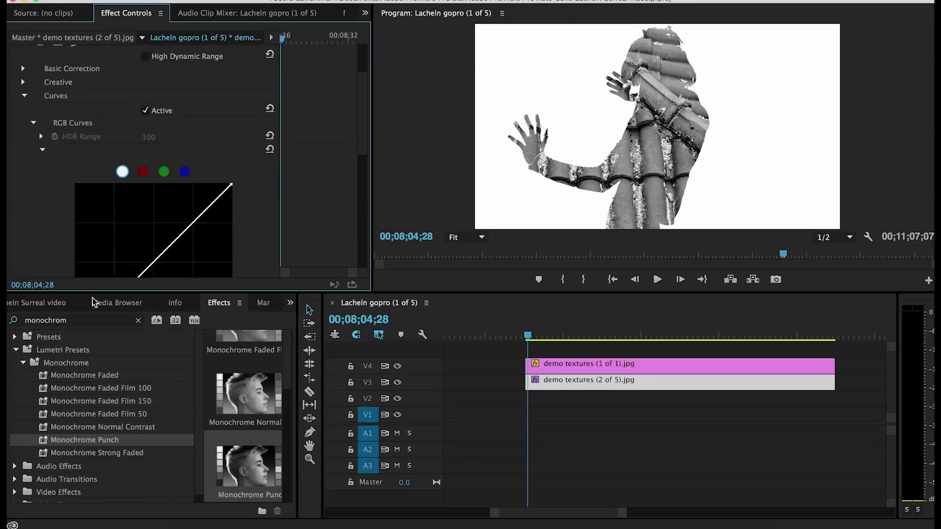
scroll(73, 209, "down", 10)
scroll(114, 152, "up", 3)
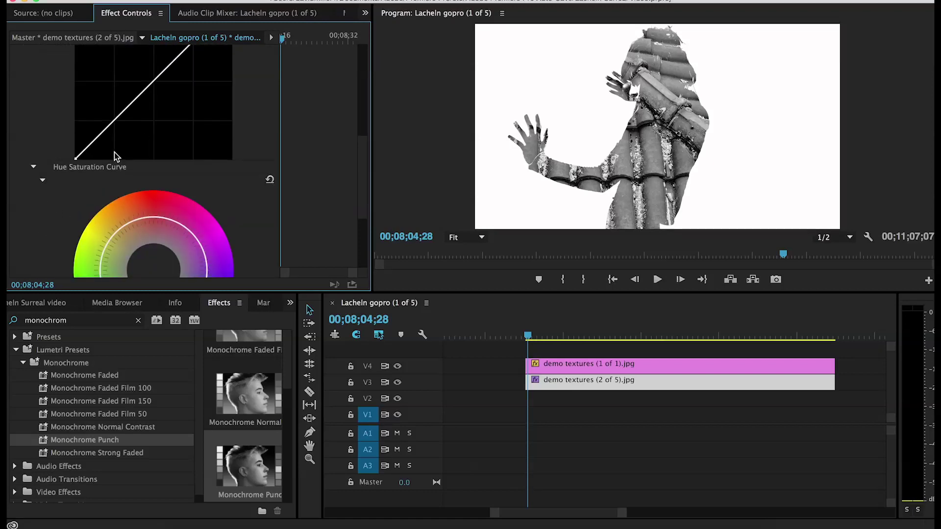
left_click_drag(156, 141, 194, 161)
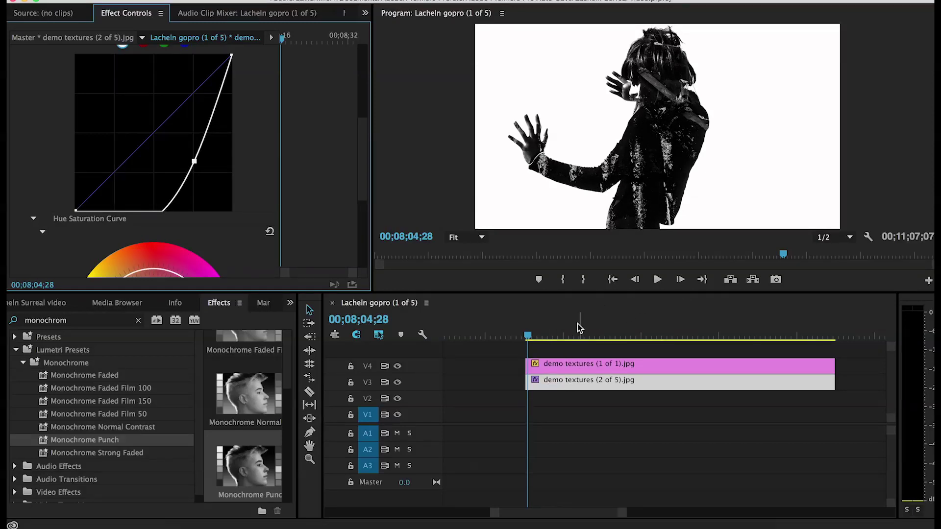
left_click_drag(557, 329, 624, 353)
Keyframe the roof-tile still's Position X from the clips' start to their end for a sideways pan
key("Up")
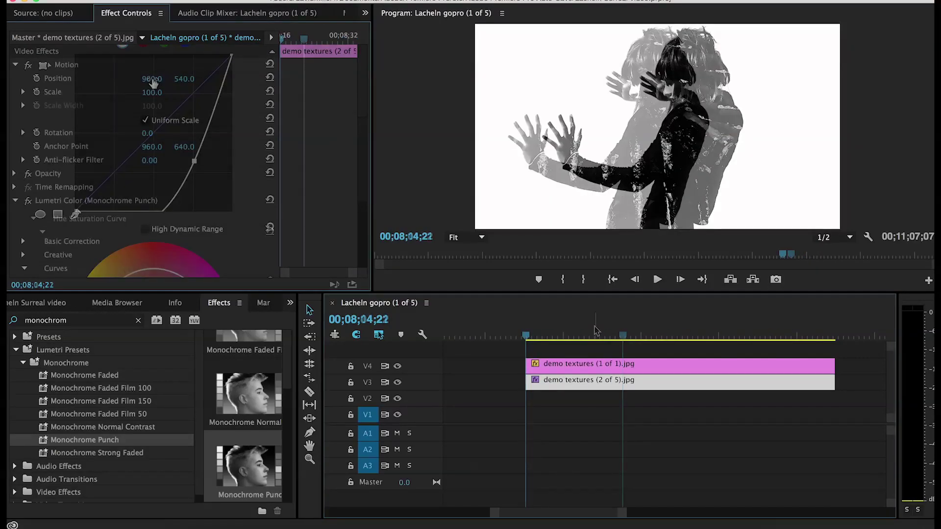
mouse_move(154, 79)
left_mouse_down()
mouse_move(270, 79)
mouse_move(157, 79)
mouse_move(185, 79)
mouse_move(166, 79)
left_mouse_up()
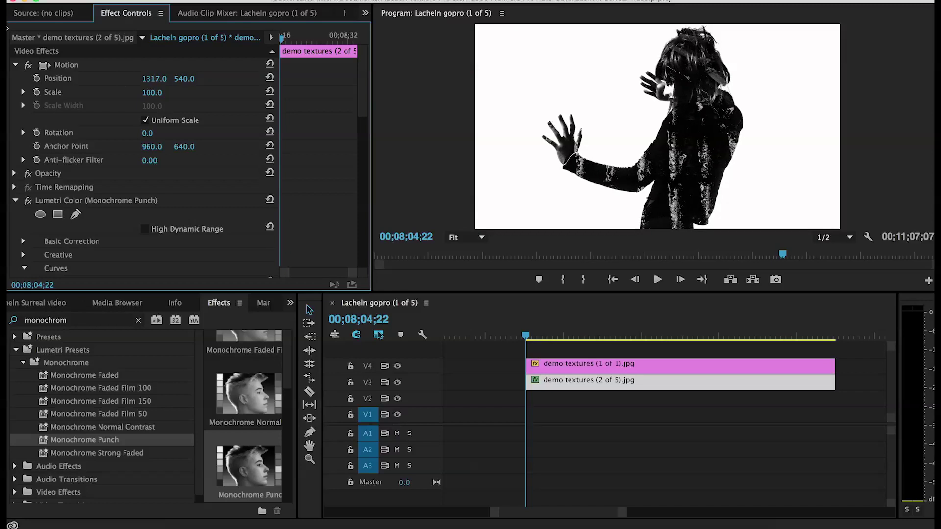
left_click(37, 79)
left_click_drag(526, 338, 833, 333)
left_click_drag(170, 70, 168, 70)
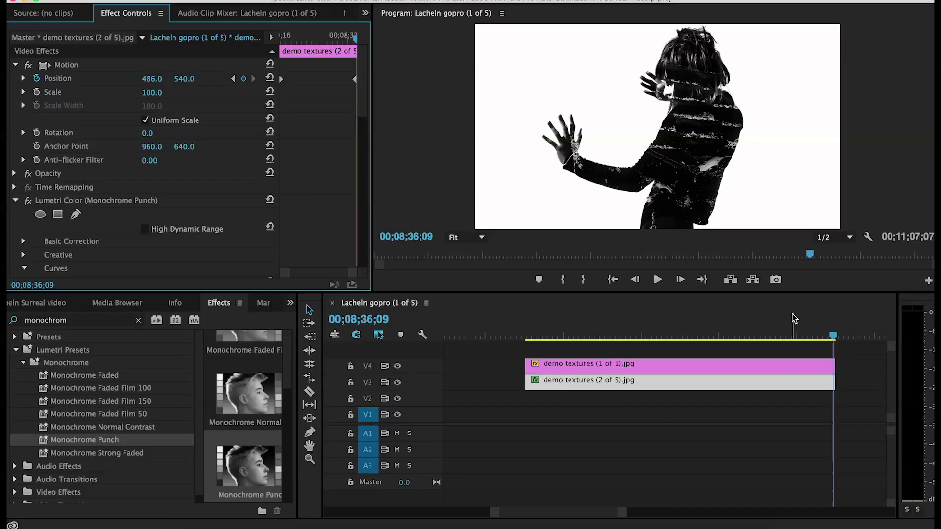
Scrub back and play the sequence to review the panning tile texture
left_click_drag(792, 328, 583, 327)
left_click(657, 280)
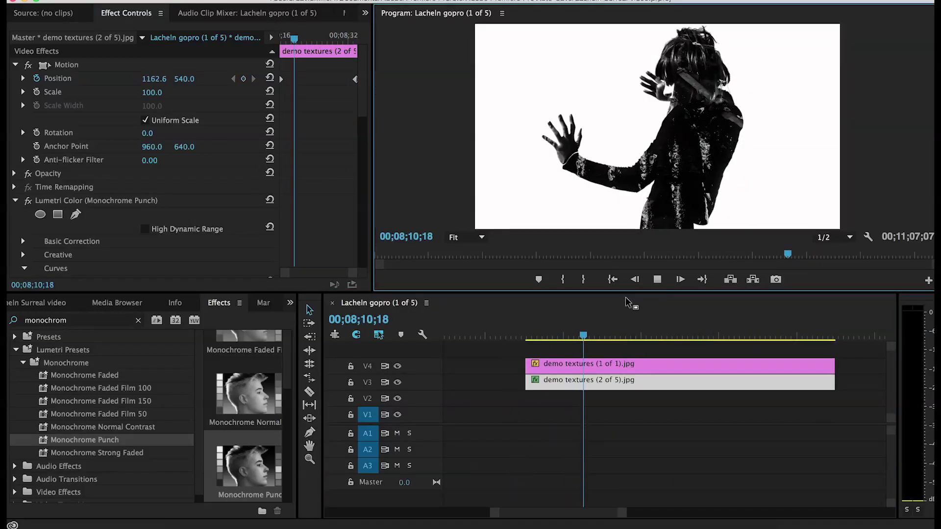
left_click(657, 279)
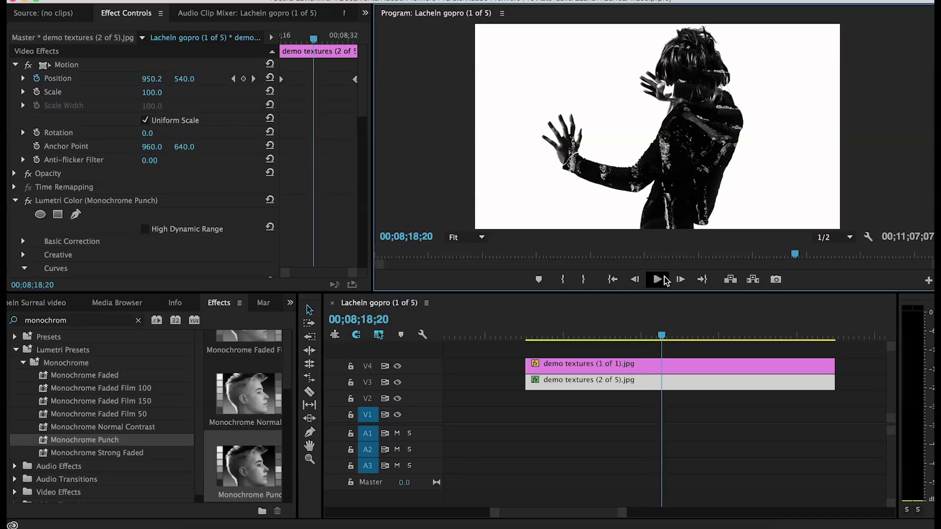